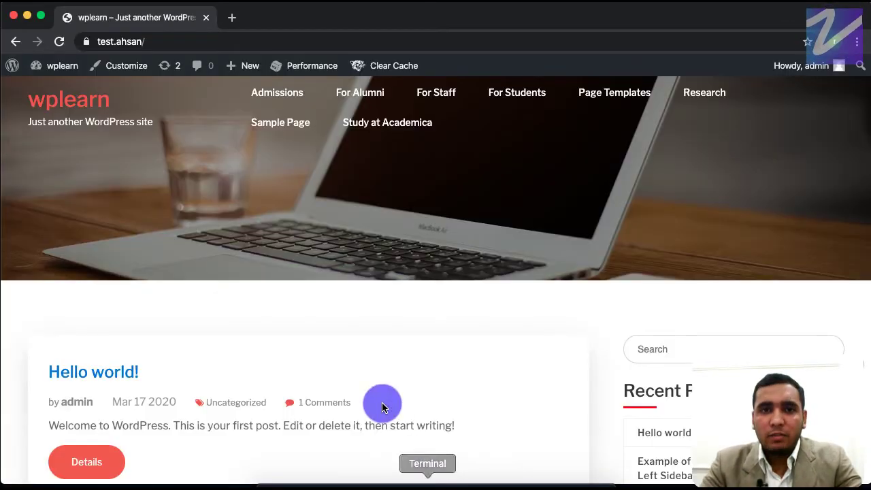
# Go from the wplearn front page to the admin Dashboard via the toolbar site name.
pyautogui.click(51, 70)
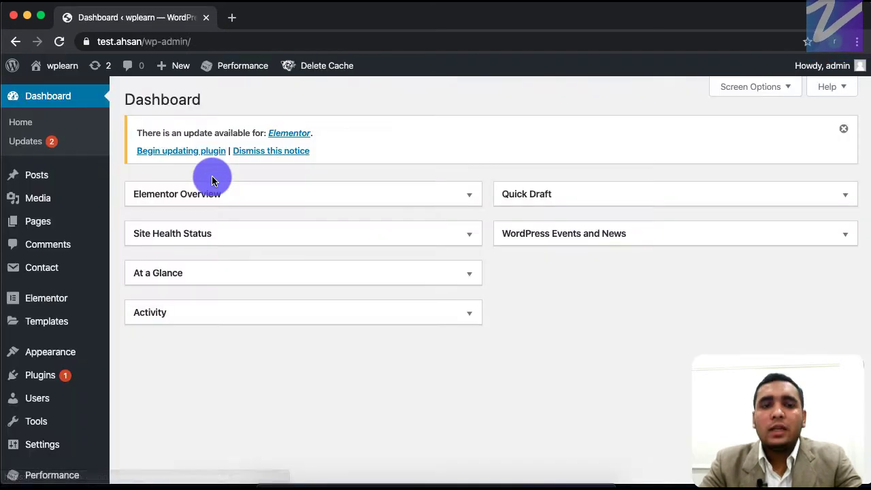
# Browse the admin sidebar menus and reach the Plugins page listing 6 installed plugins.
pyautogui.moveTo(56, 355)
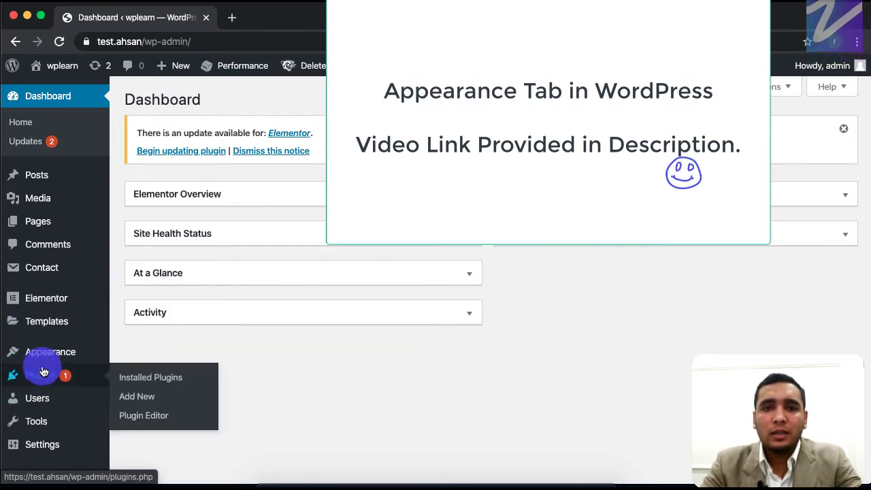
pyautogui.moveTo(38, 385)
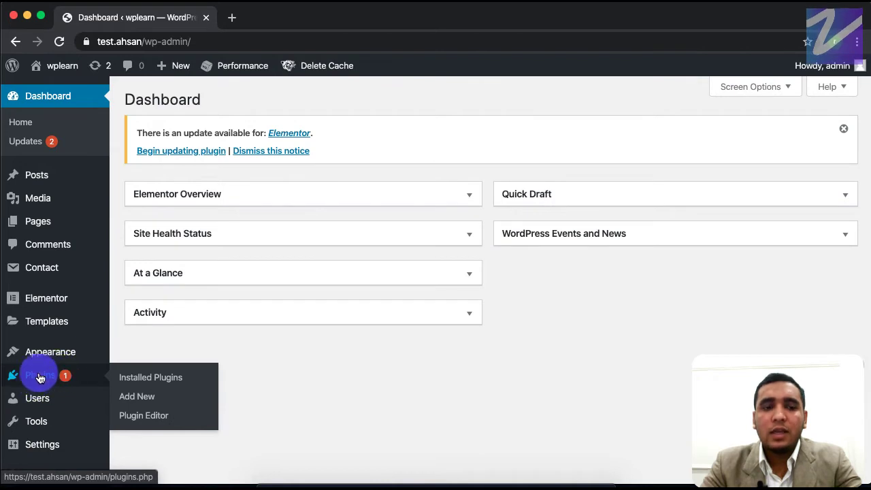
pyautogui.moveTo(41, 401)
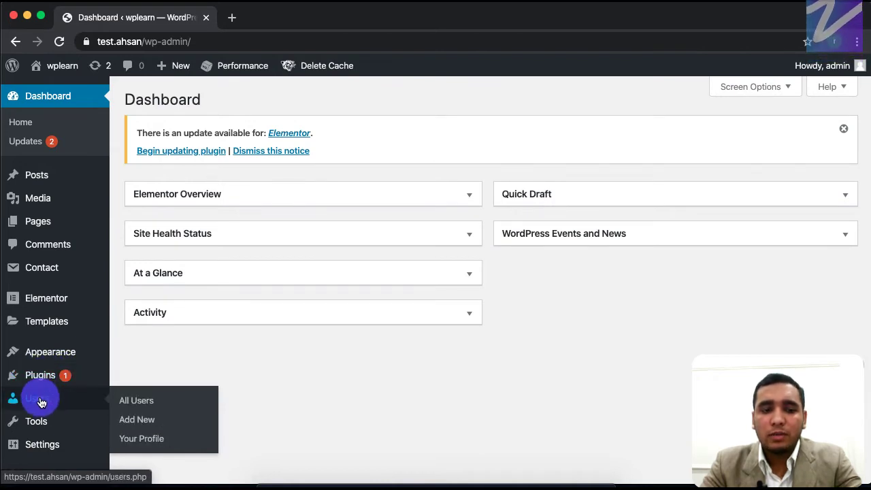
pyautogui.moveTo(41, 425)
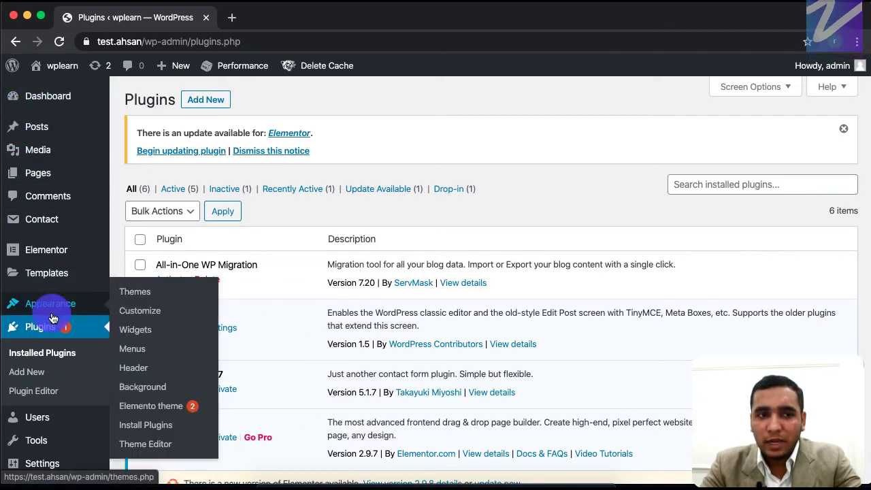
pyautogui.moveTo(32, 179)
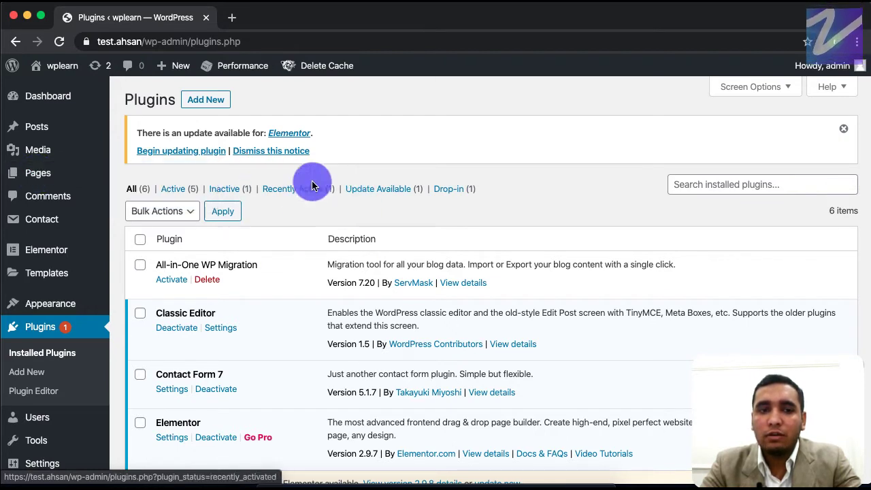
# Show all installed plugins, then filter to the 5 Active ones like Classic Editor and Elementor.
pyautogui.click(51, 337)
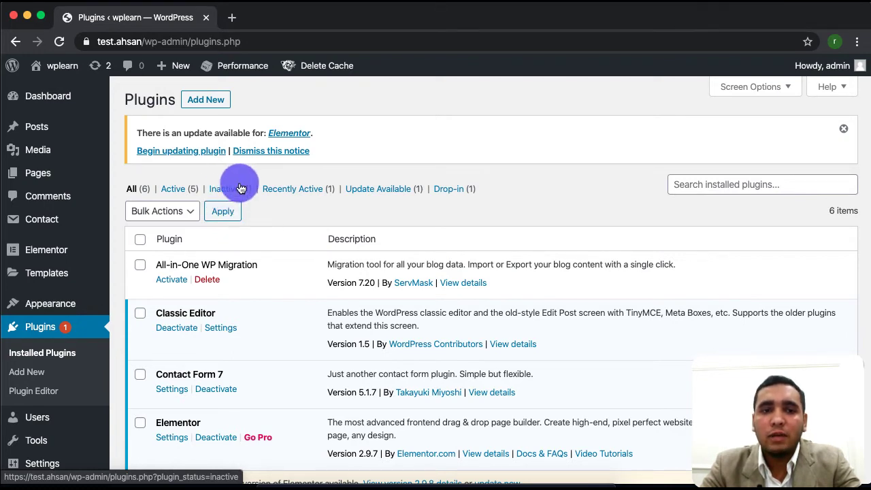
pyautogui.click(149, 185)
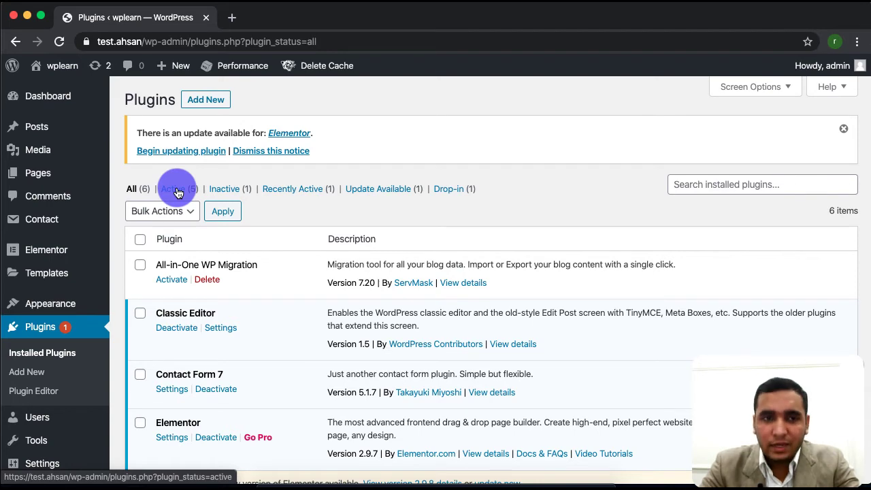
pyautogui.click(177, 192)
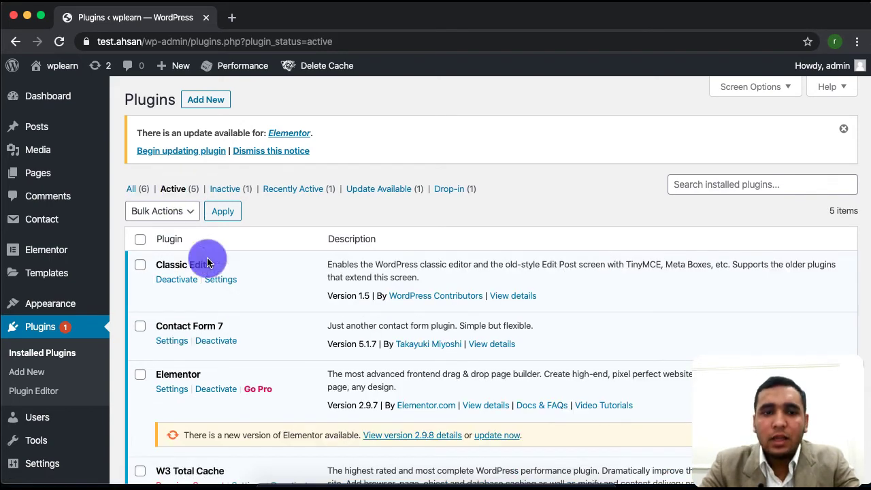
pyautogui.scroll(-3, 202, 214)
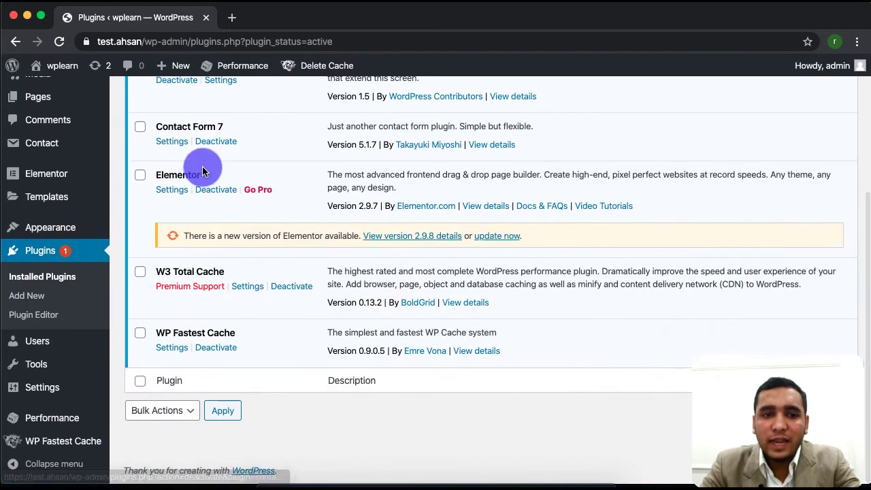
pyautogui.scroll(3, 209, 256)
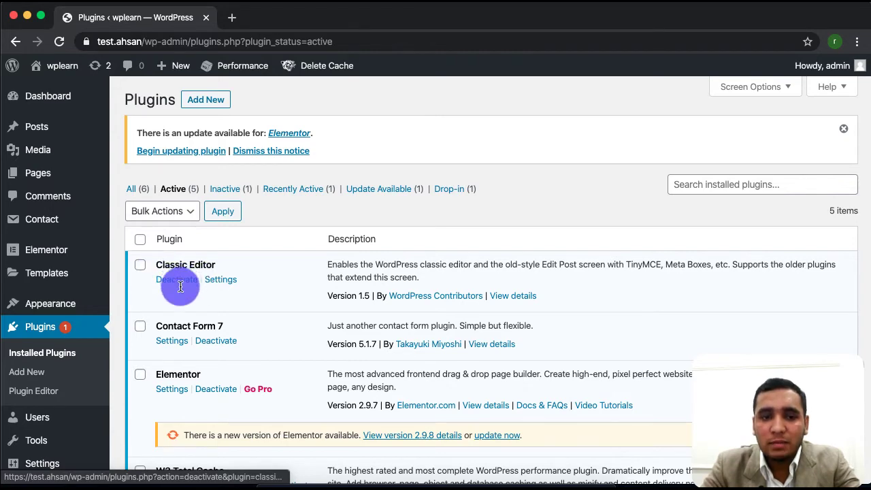
# Deactivate WP Fastest Cache from the Active list, leaving 4 active plugins.
pyautogui.scroll(-3, 187, 333)
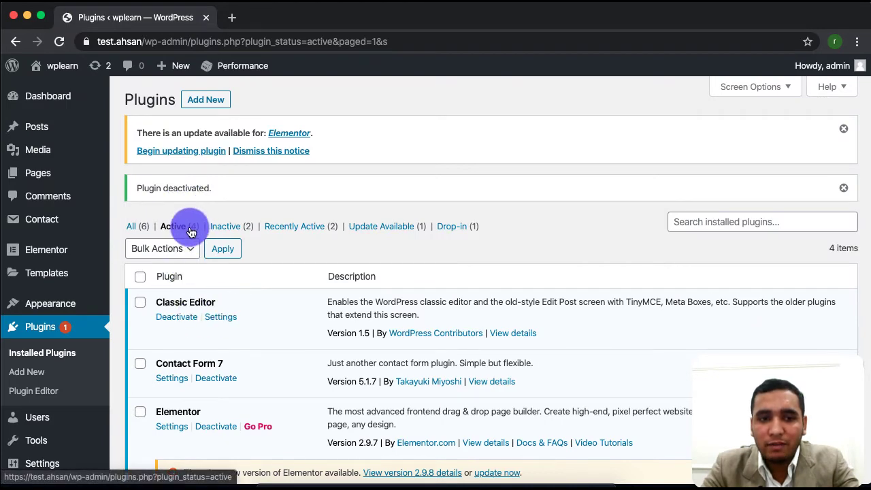
pyautogui.scroll(-5, 216, 368)
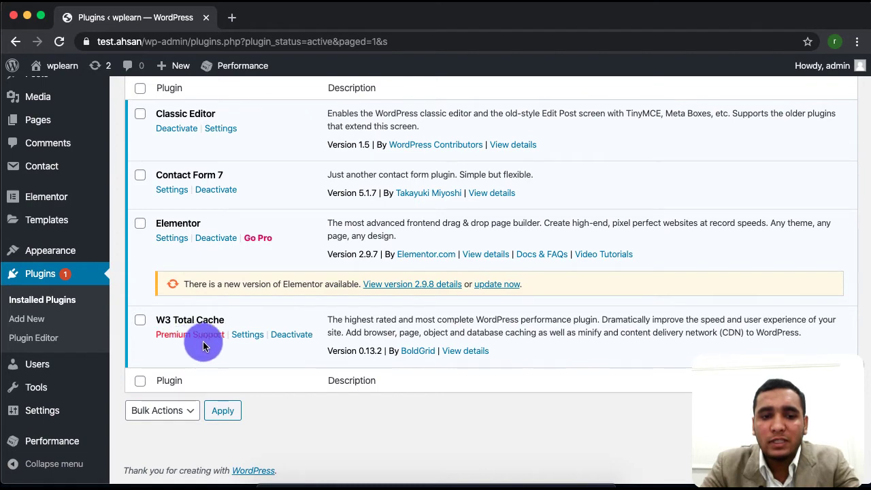
pyautogui.scroll(5, 259, 250)
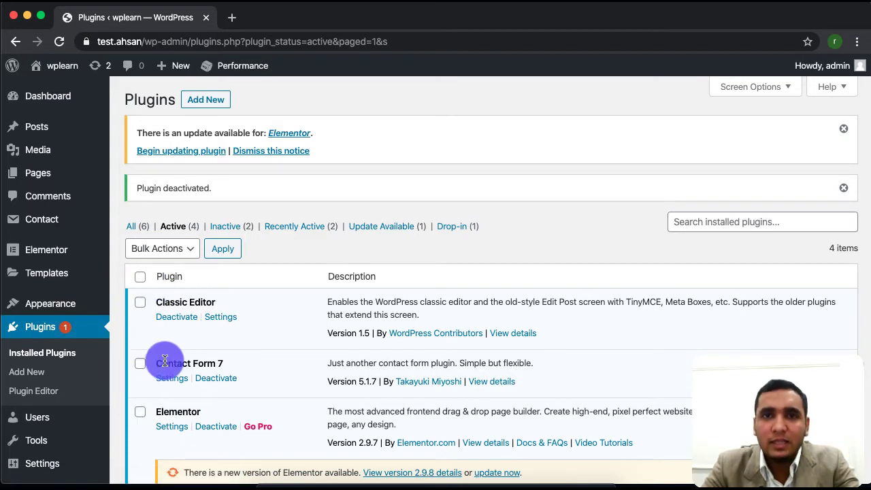
# Bulk-deactivate Classic Editor and Contact Form 7, then filter the list to Inactive plugins.
pyautogui.scroll(-3, 165, 362)
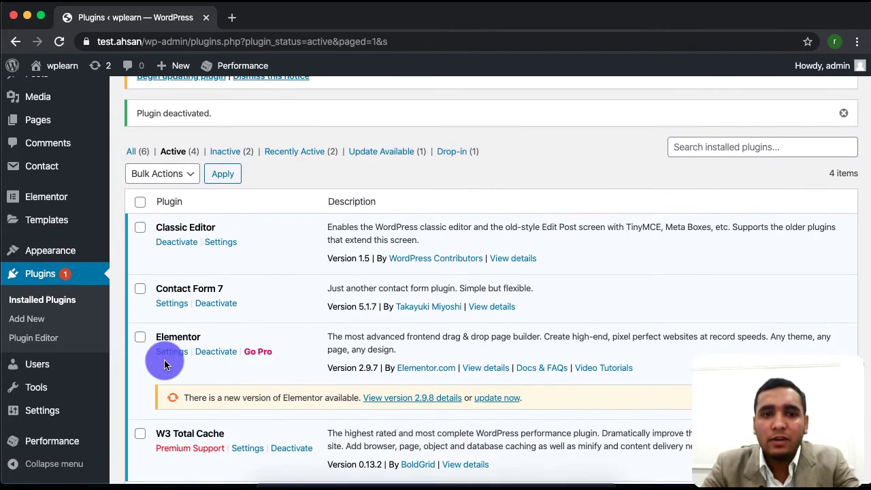
pyautogui.click(140, 229)
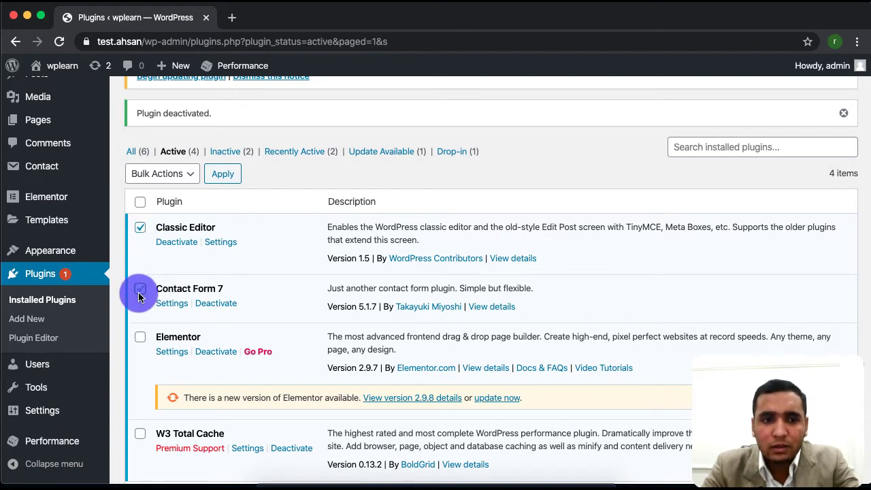
pyautogui.click(139, 291)
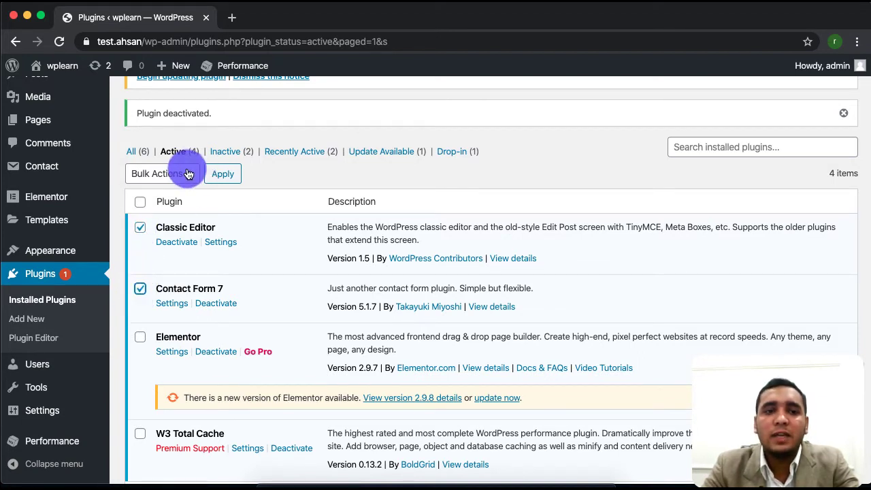
pyautogui.click(188, 174)
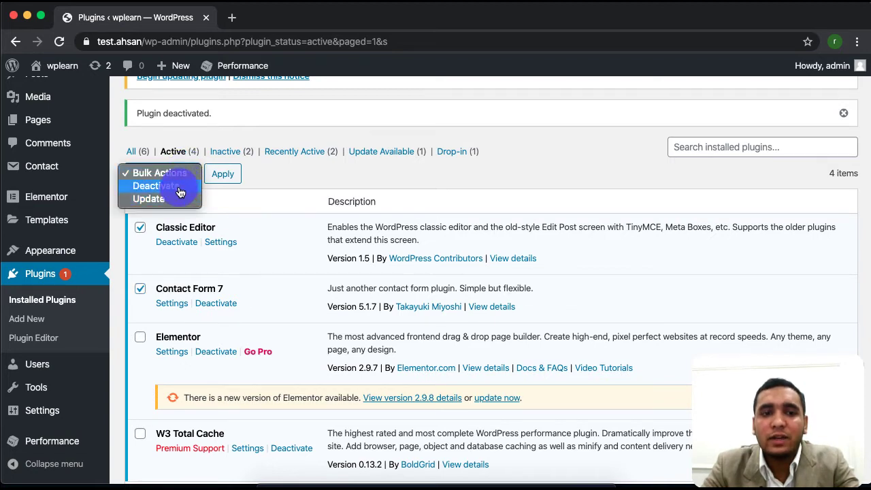
pyautogui.click(204, 170)
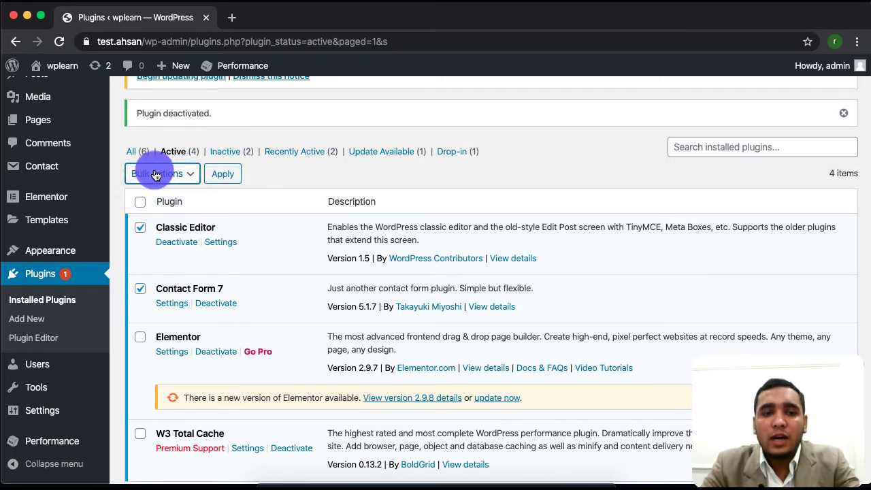
pyautogui.click(156, 175)
pyautogui.click(174, 184)
pyautogui.click(227, 179)
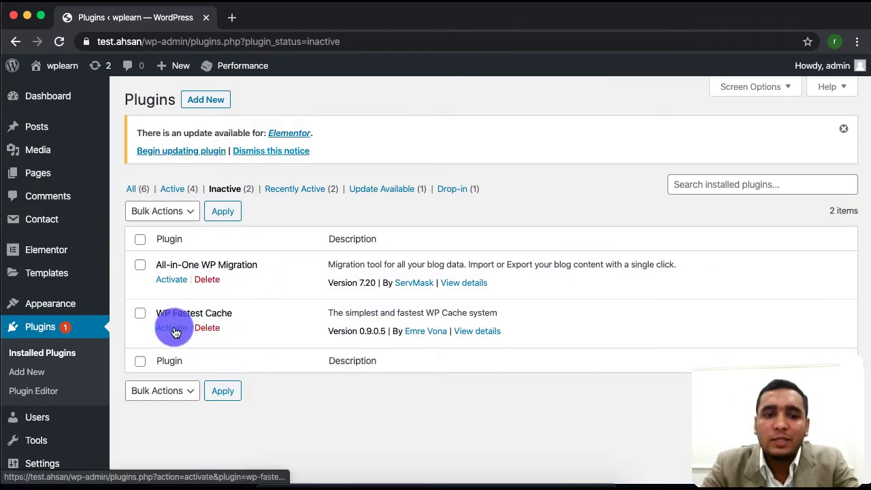
# Reactivate WP Fastest Cache and return to the All (6) plugins list.
pyautogui.click(175, 331)
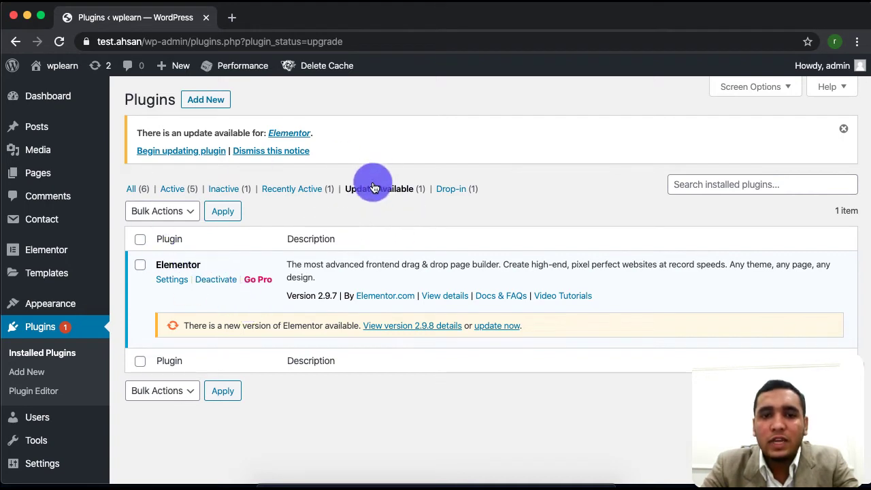
pyautogui.press('super+bracketleft')
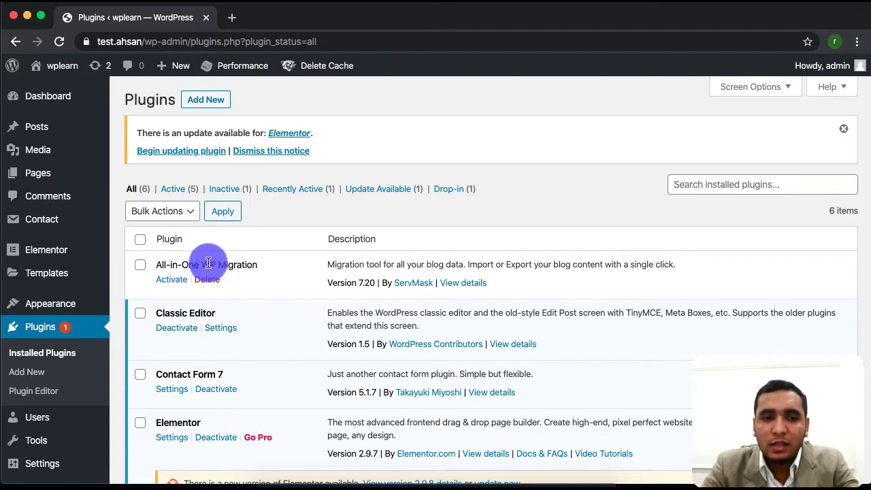
pyautogui.moveTo(223, 262); pyautogui.dragTo(171, 277)
pyautogui.click(159, 307)
pyautogui.moveTo(158, 307); pyautogui.dragTo(246, 391)
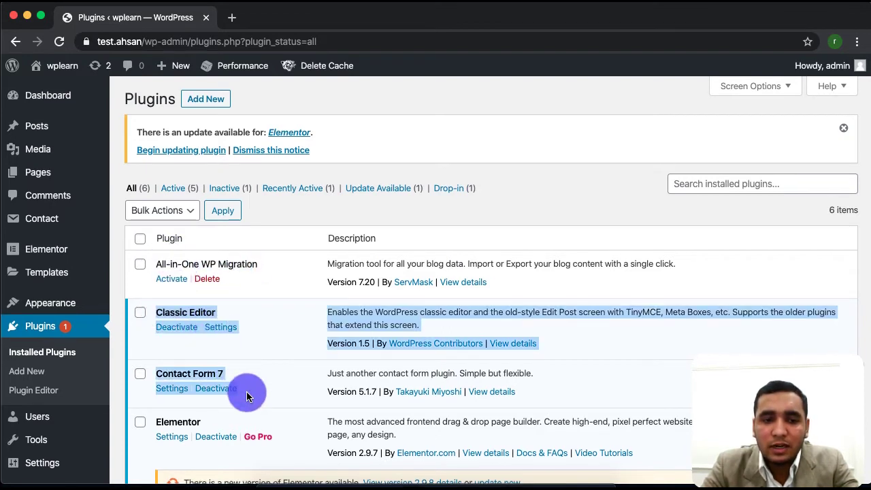
pyautogui.scroll(-5, 246, 391)
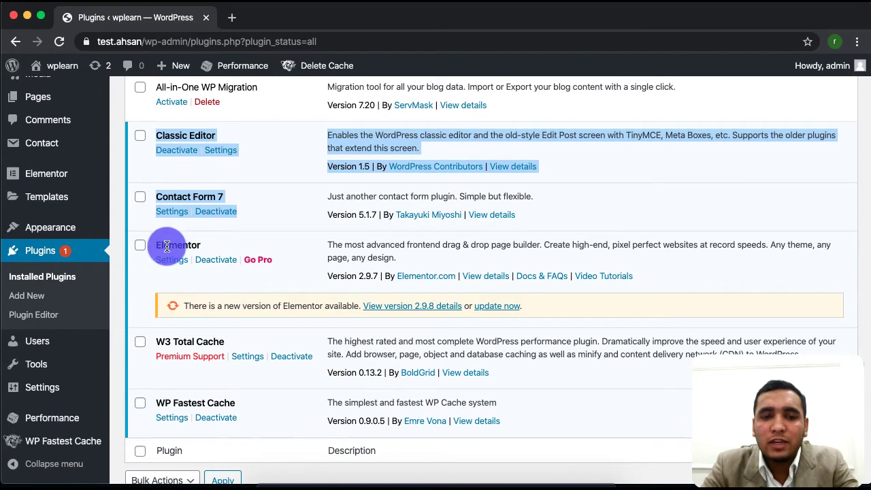
pyautogui.scroll(4, 507, 299)
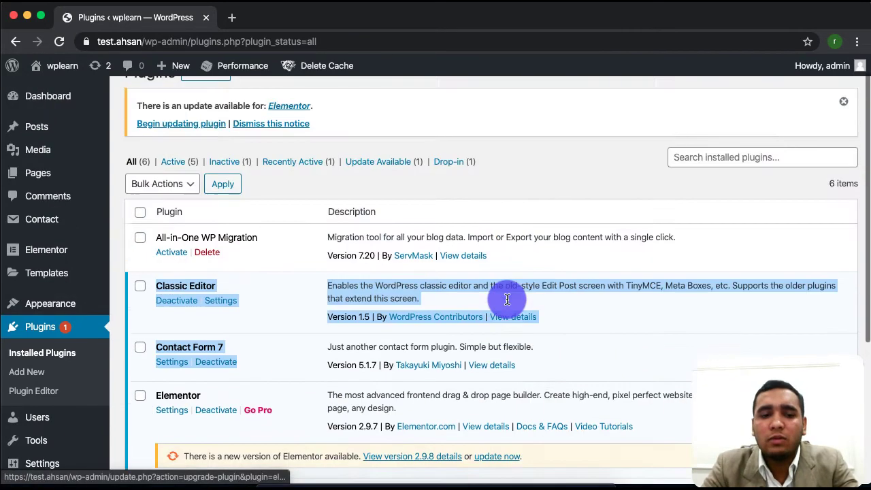
pyautogui.scroll(1, 507, 299)
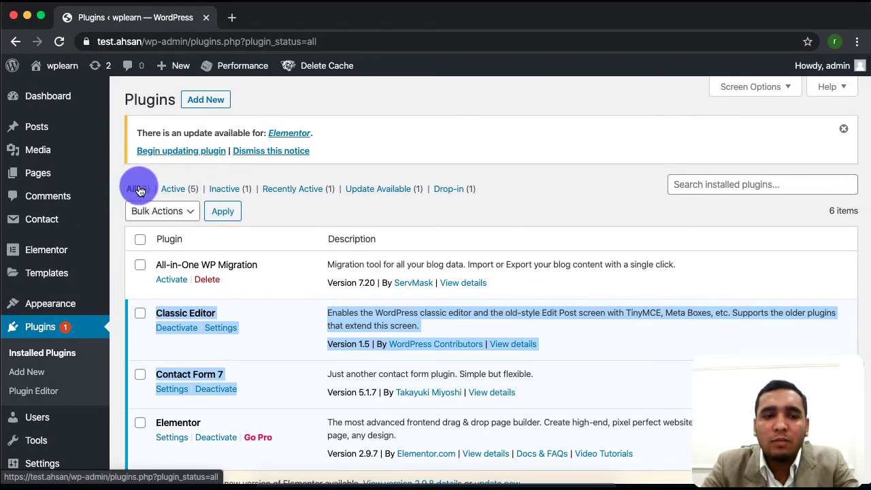
pyautogui.click(207, 279)
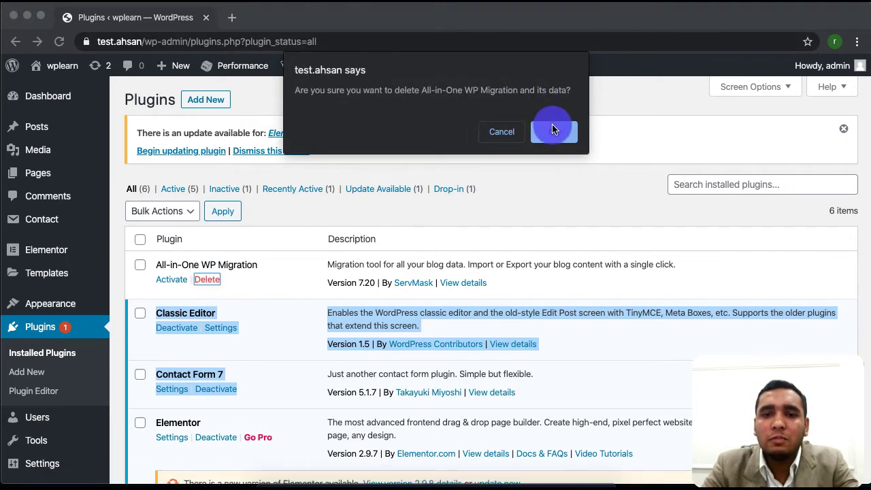
pyautogui.click(505, 132)
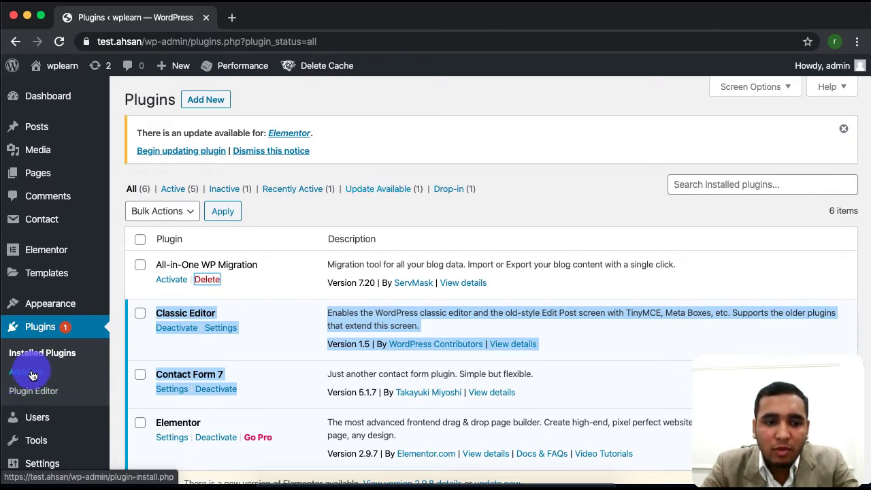
# Search the plugin directory for 'coming' and install CMP – Coming Soon & Maintenance.
pyautogui.click(216, 101)
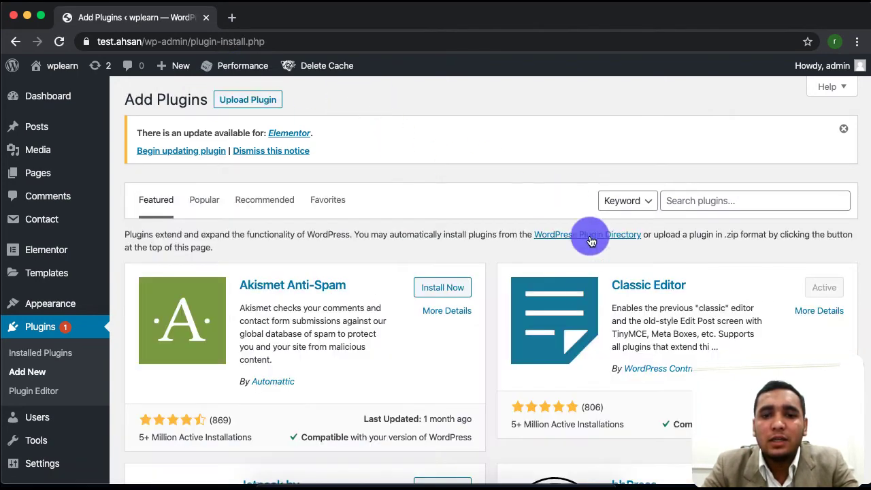
pyautogui.scroll(-5, 558, 444)
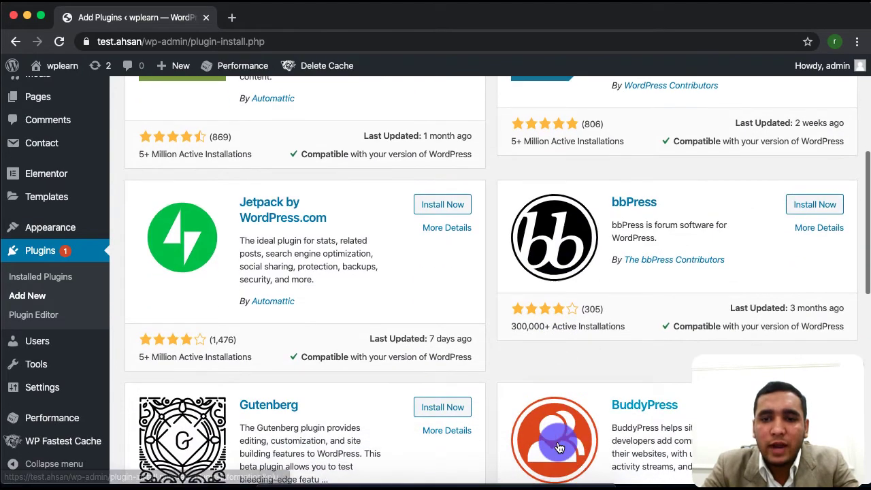
pyautogui.scroll(-3, 557, 444)
pyautogui.scroll(9, 518, 261)
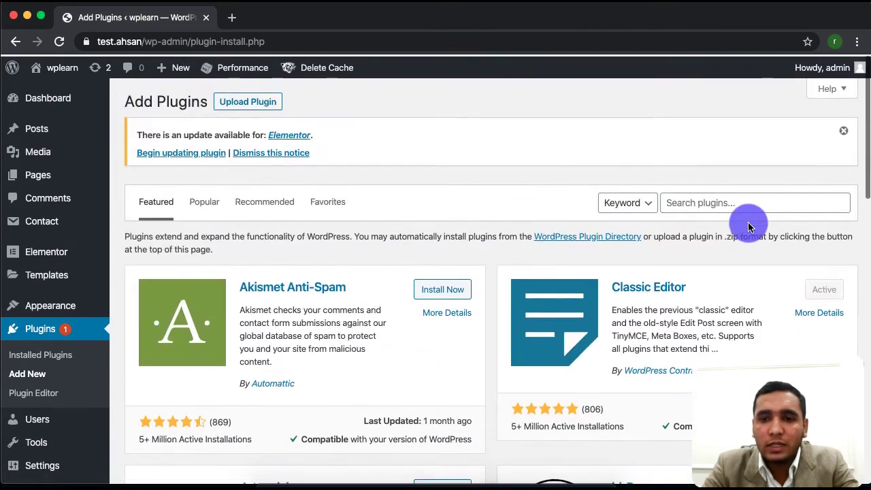
pyautogui.write('coming')
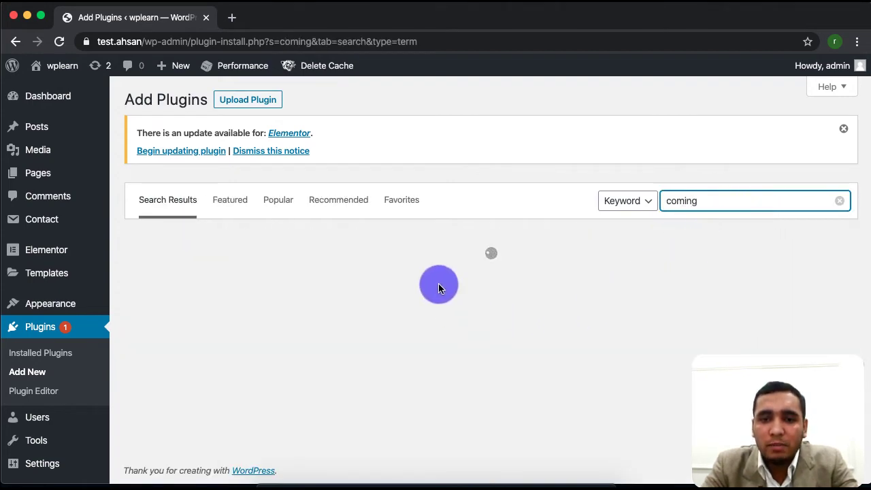
pyautogui.scroll(-5, 302, 383)
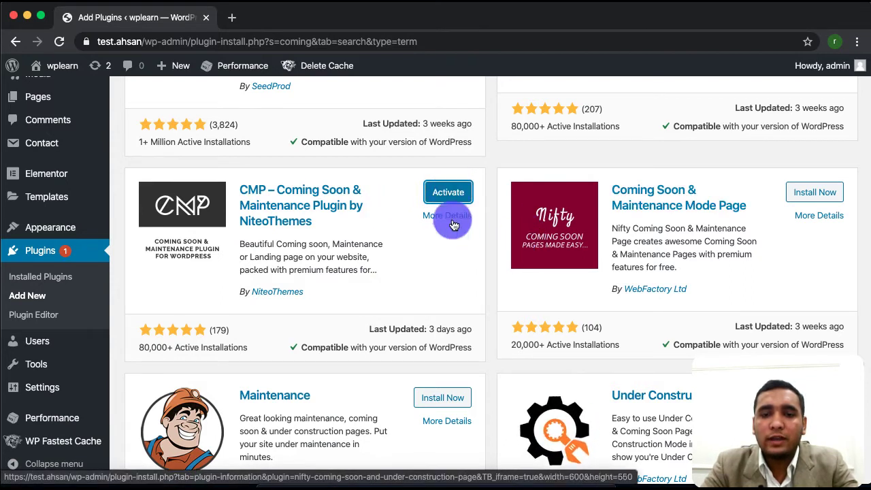
# Activate the CMP plugin, deactivate it in Installed Plugins, and start deleting it.
pyautogui.click(453, 193)
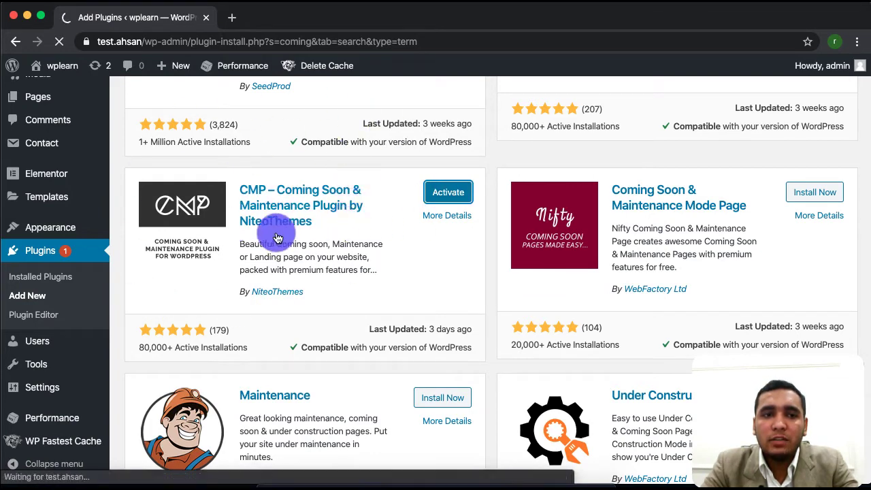
pyautogui.scroll(-3, 211, 383)
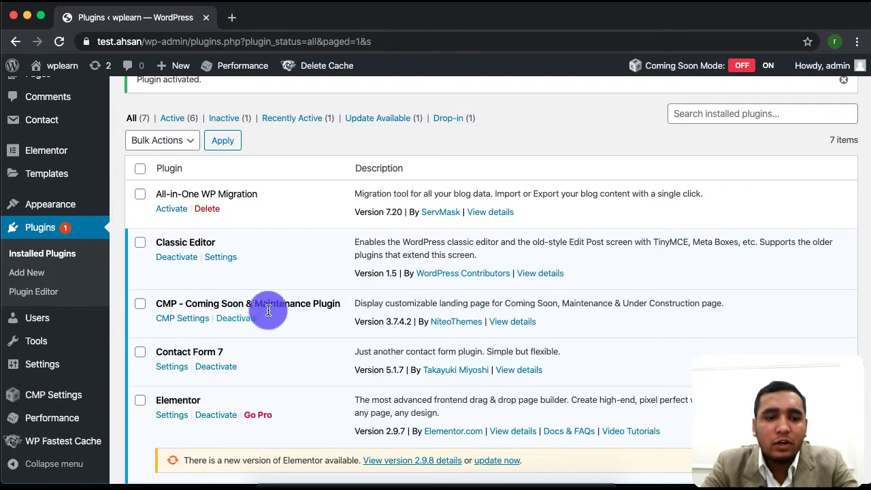
pyautogui.moveTo(29, 401)
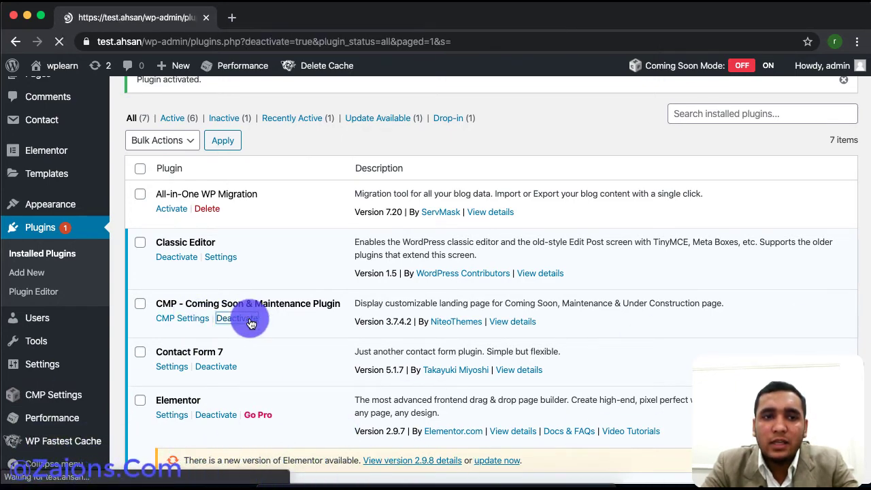
pyautogui.scroll(-3, 250, 323)
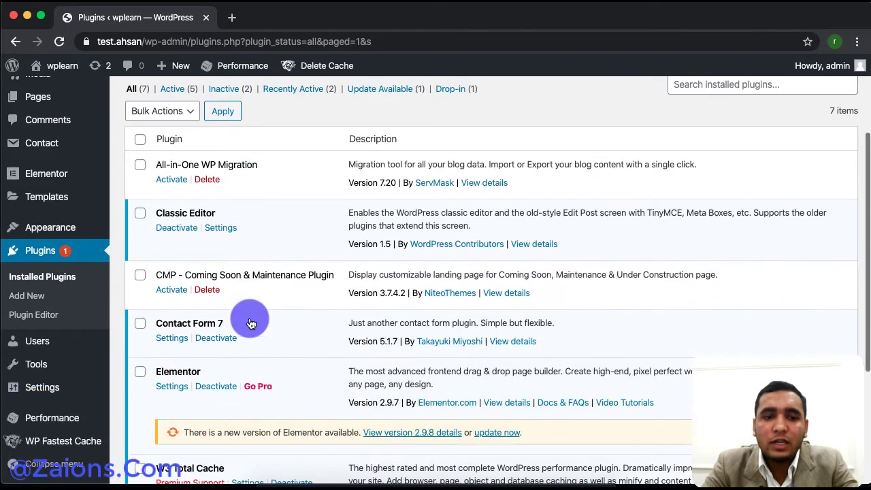
pyautogui.click(210, 290)
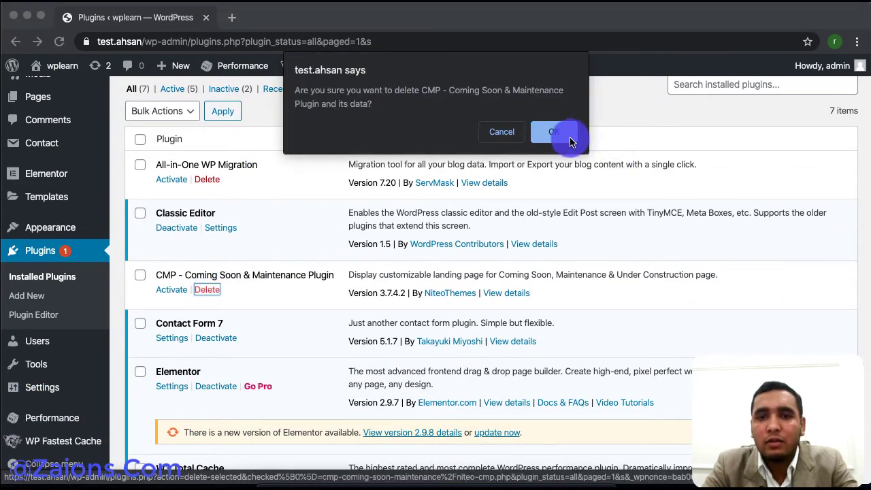
# Confirm deleting the CMP plugin and its data, then go to Plugins > Plugin Editor.
pyautogui.click(558, 131)
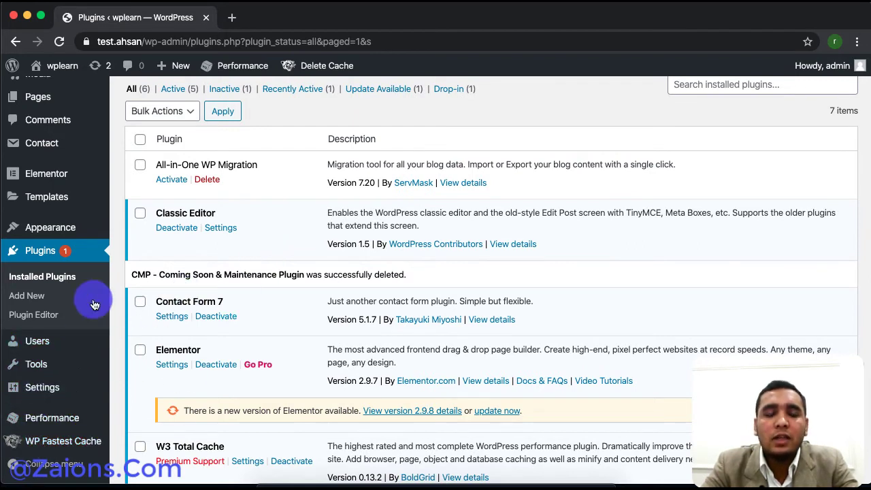
pyautogui.click(32, 319)
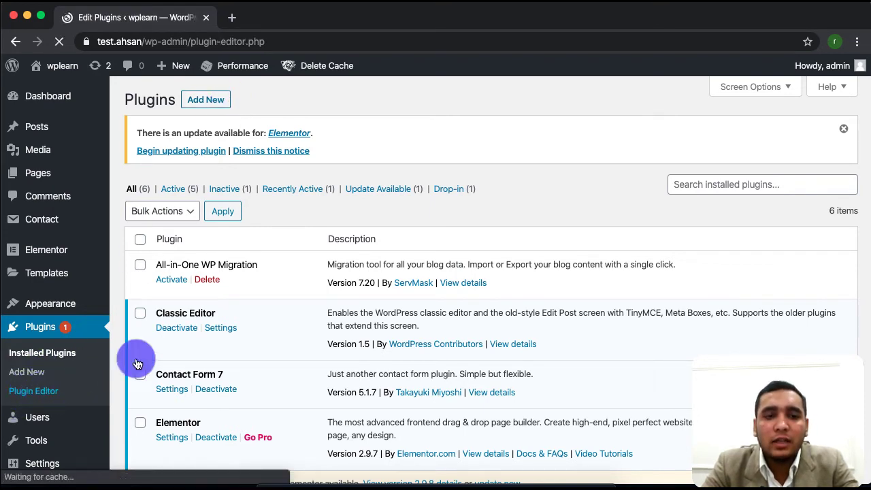
pyautogui.scroll(-10, 278, 449)
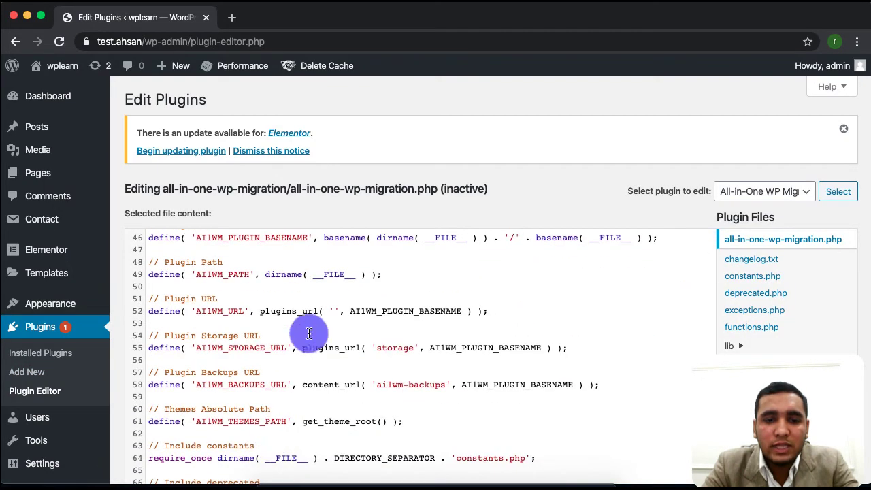
pyautogui.click(396, 270)
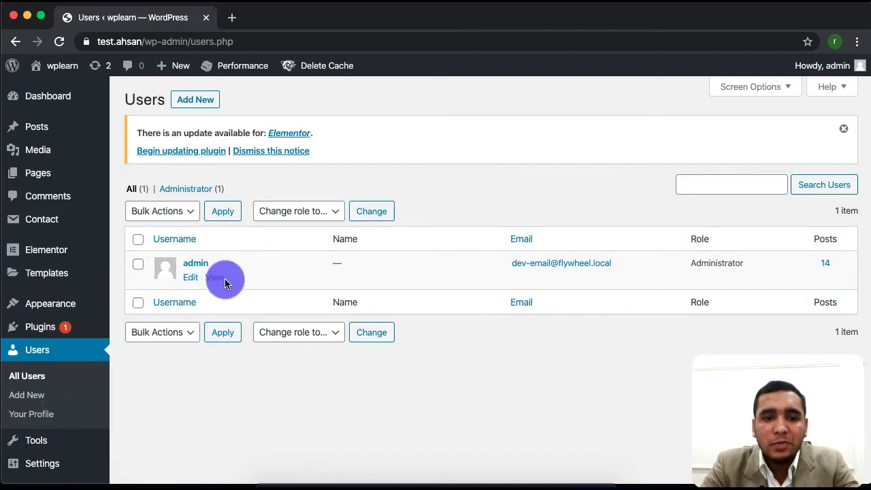
# View the Users > All Users list, which holds only the admin account.
pyautogui.moveTo(269, 271)
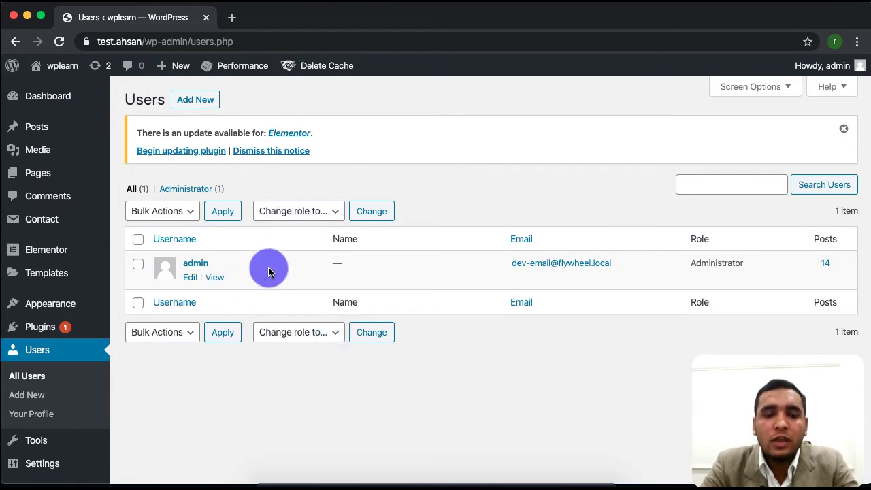
pyautogui.moveTo(178, 258)
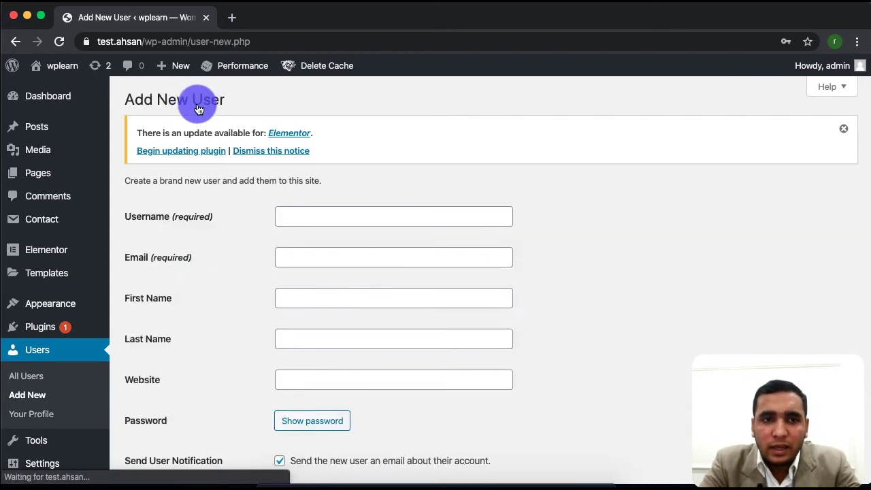
# Enter the new user's username on the Add New User form.
pyautogui.scroll(-4, 197, 456)
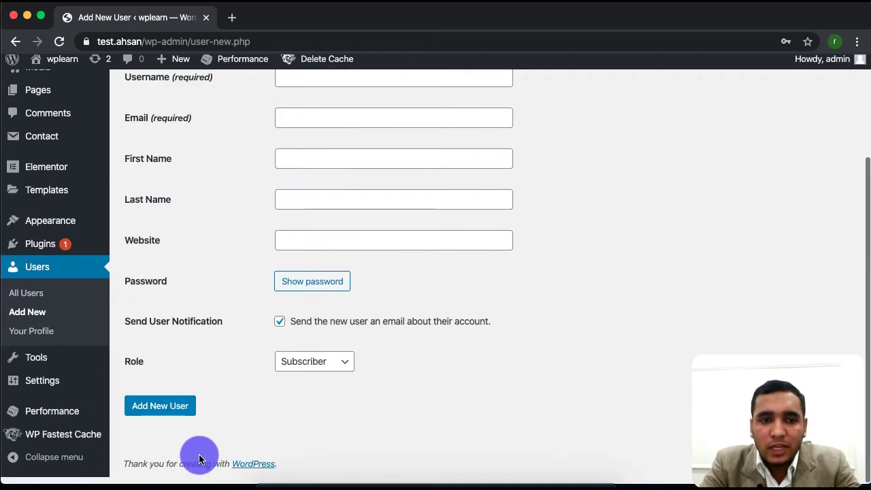
pyautogui.scroll(4, 197, 455)
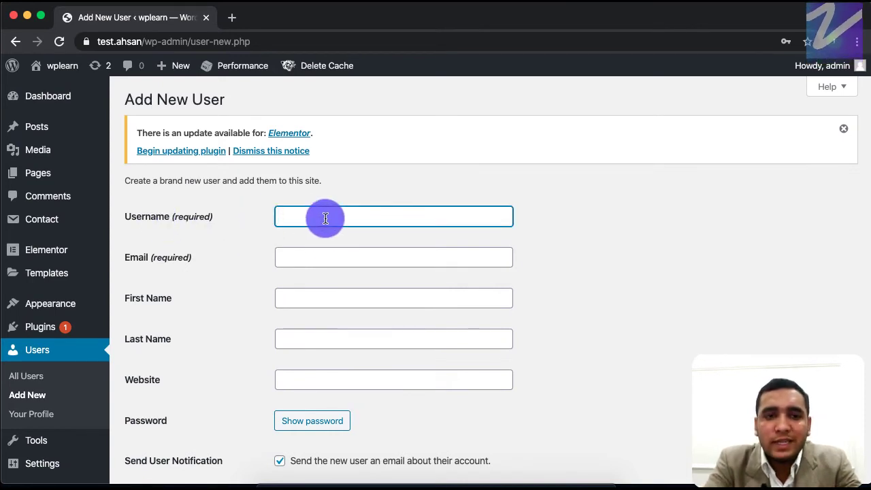
pyautogui.write('u')
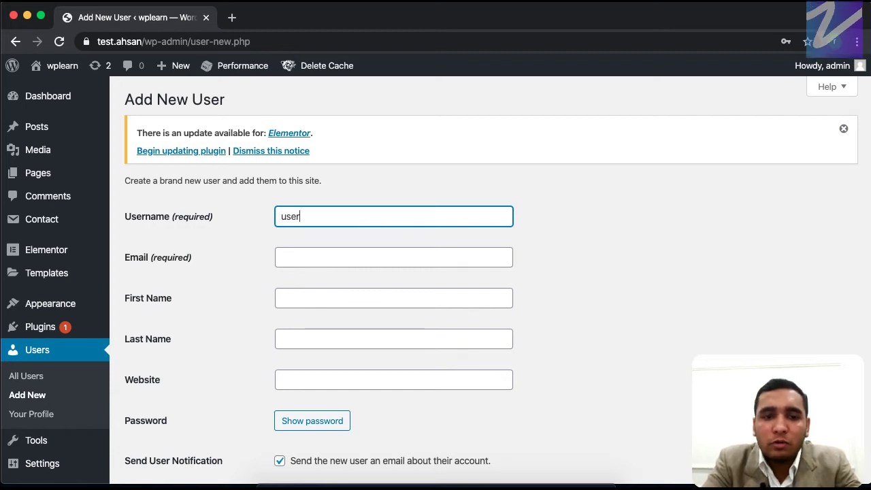
pyautogui.write('ser')
pyautogui.doubleClick(297, 216)
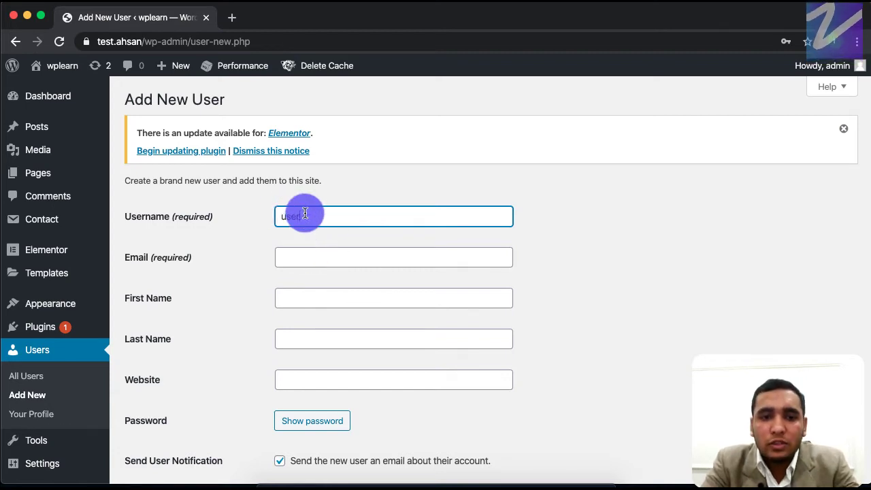
# Fill in the new user's e-mail address and start typing the first name.
pyautogui.click(318, 256)
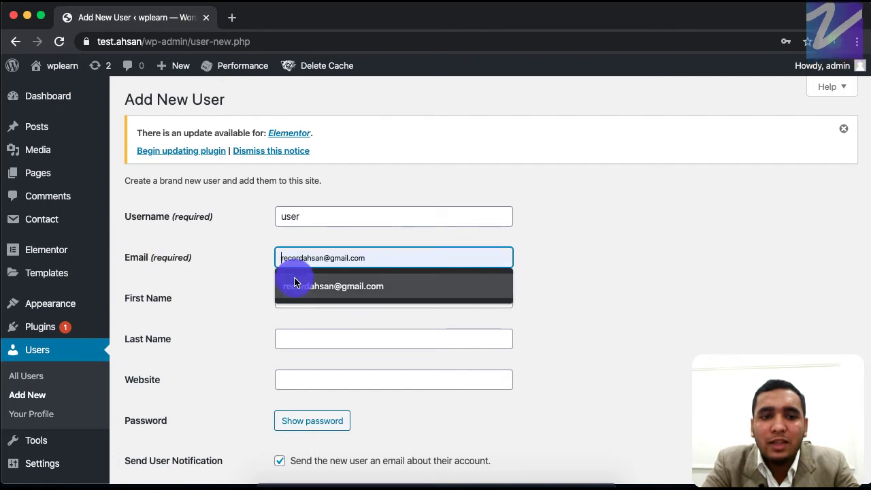
pyautogui.click(241, 275)
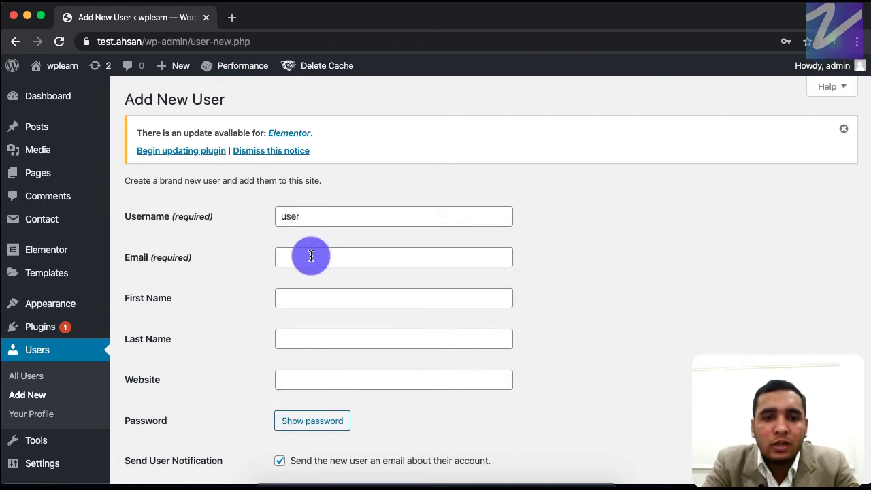
pyautogui.click(311, 256)
pyautogui.write('user@demo.com')
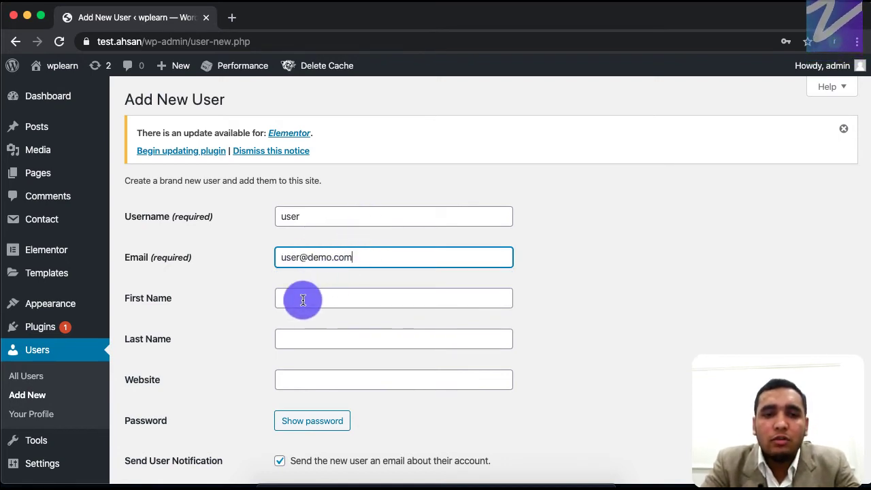
pyautogui.click(315, 299)
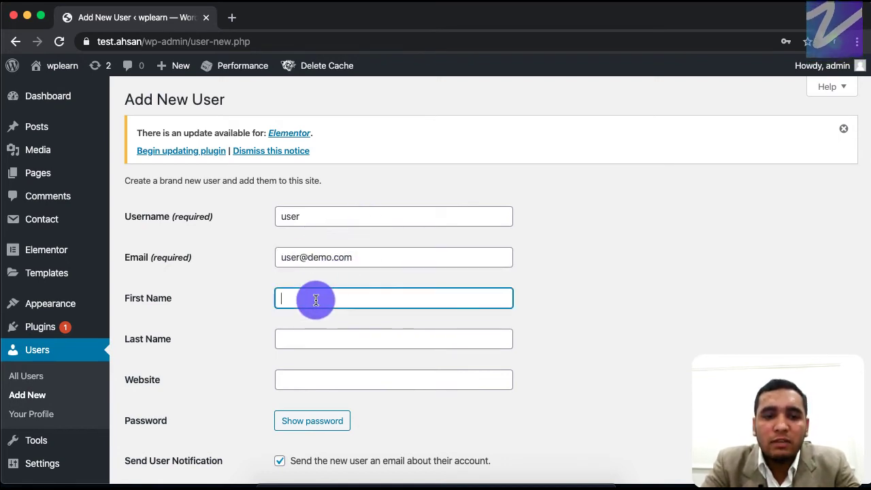
pyautogui.write('U')
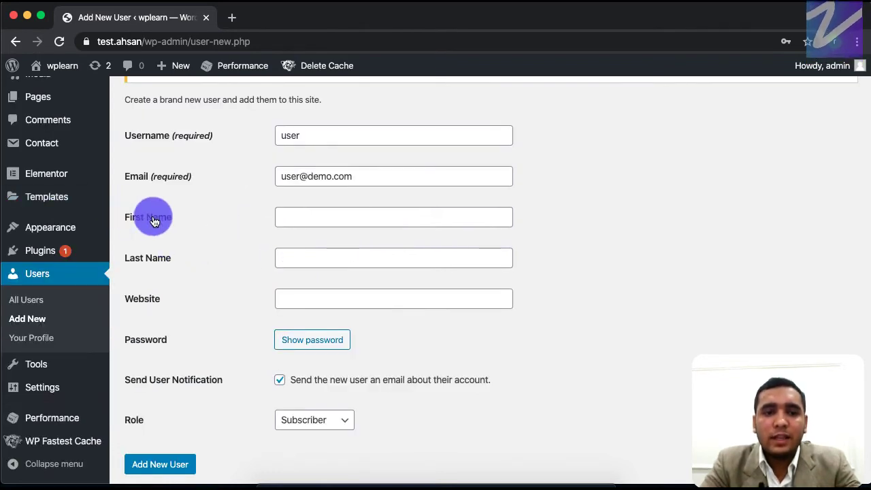
# Complete the first name and enter 'Last Name' as the last name.
pyautogui.click(300, 212)
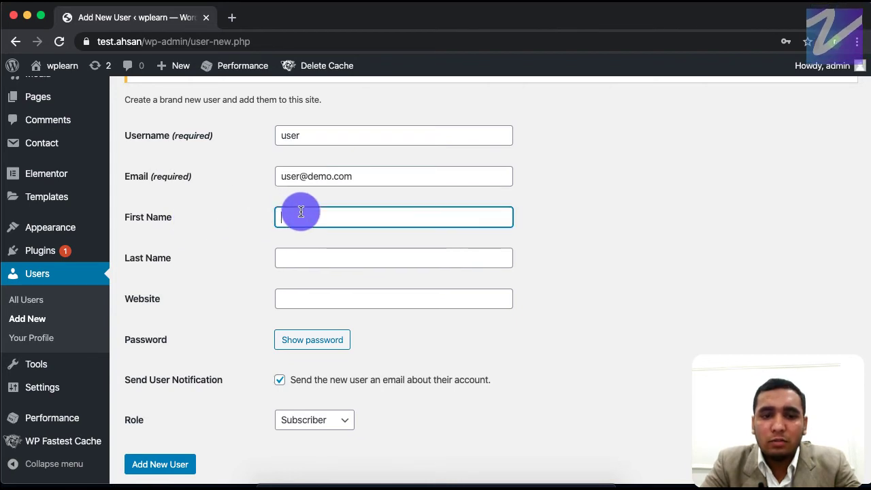
pyautogui.tripleClick(150, 259)
pyautogui.click(307, 259)
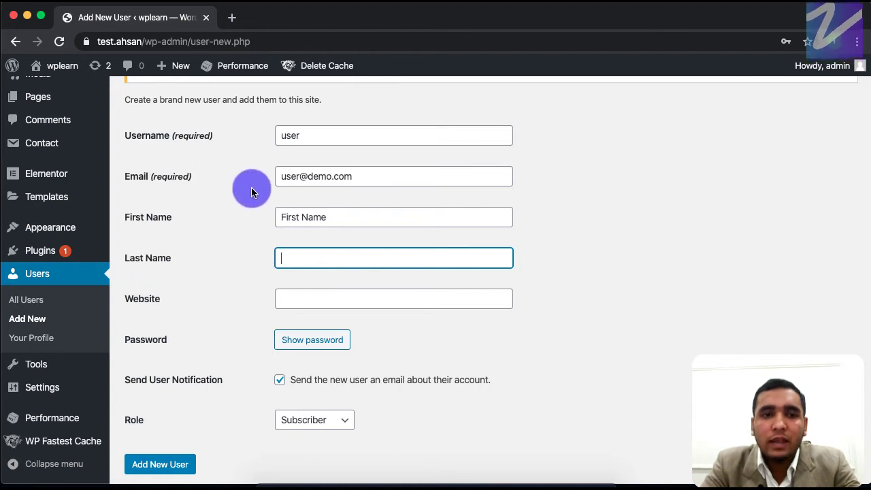
pyautogui.scroll(2, 251, 199)
pyautogui.moveTo(172, 189); pyautogui.dragTo(217, 189)
pyautogui.click(326, 307)
pyautogui.write('Last Name')
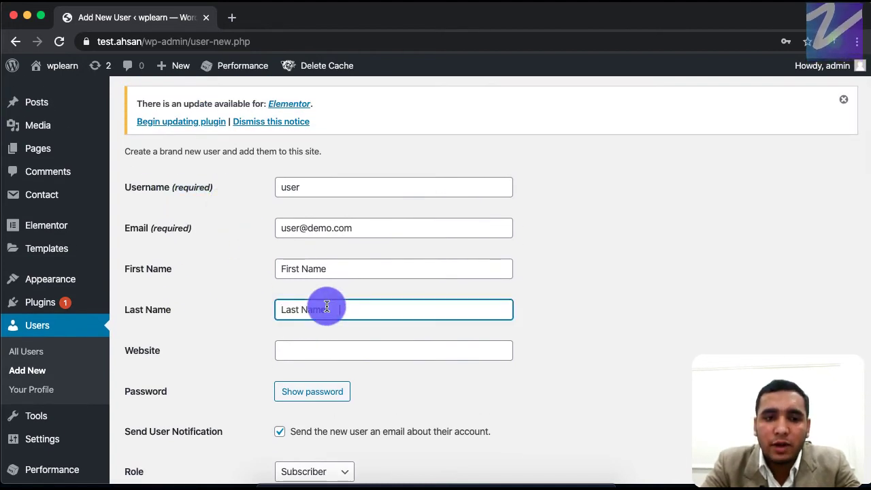
# Generate a strong password for the new account.
pyautogui.scroll(-1, 198, 380)
pyautogui.scroll(-3, 198, 380)
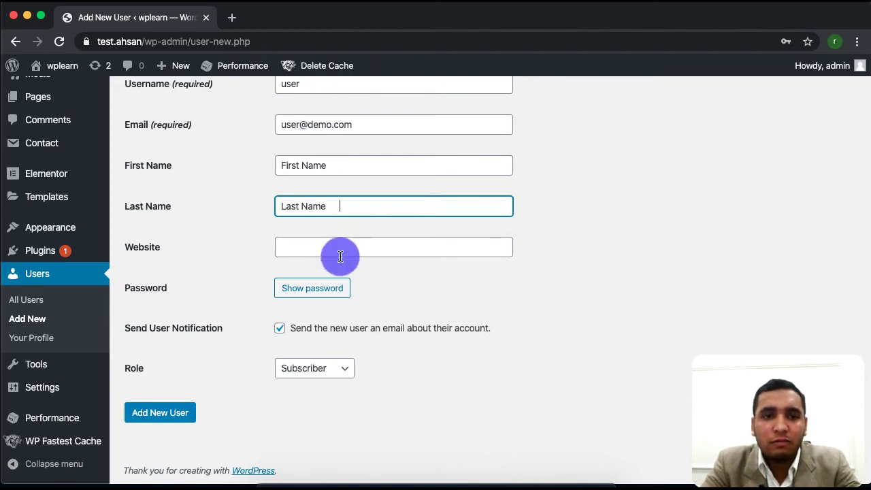
pyautogui.click(317, 289)
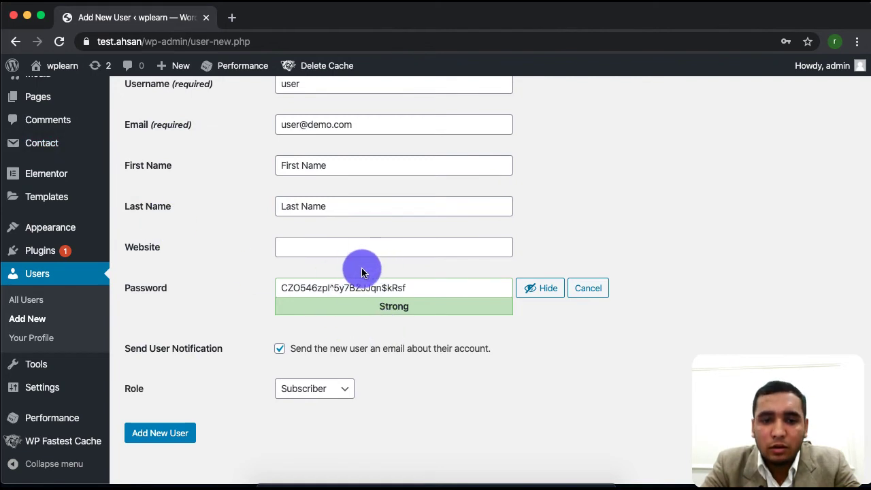
# Replace the generated password with a short weak one and confirm weak password use.
pyautogui.click(442, 291)
pyautogui.press('super+a')
pyautogui.write('u')
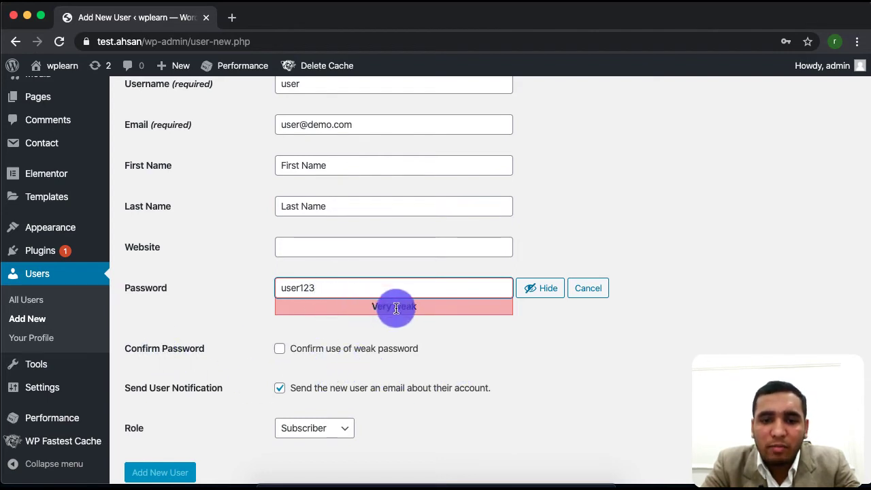
pyautogui.click(318, 350)
# Untick Send User Notification so no e-mail goes to the new user.
pyautogui.scroll(-2, 205, 340)
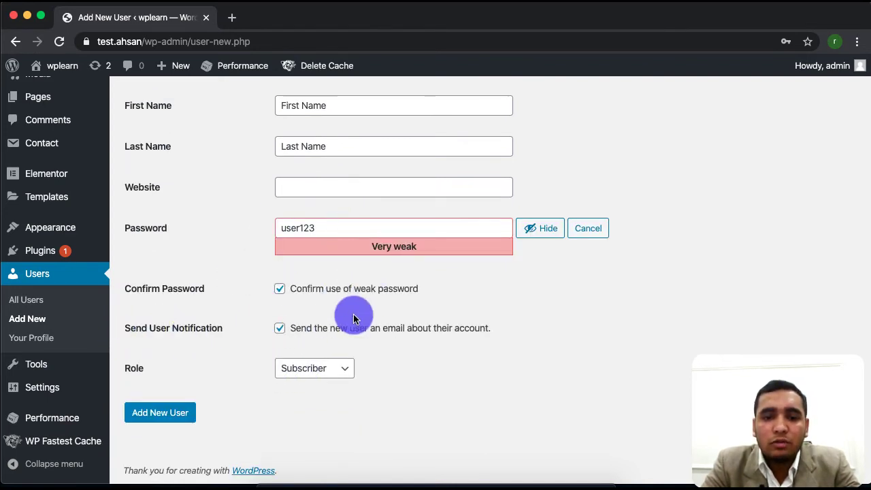
pyautogui.scroll(4, 400, 331)
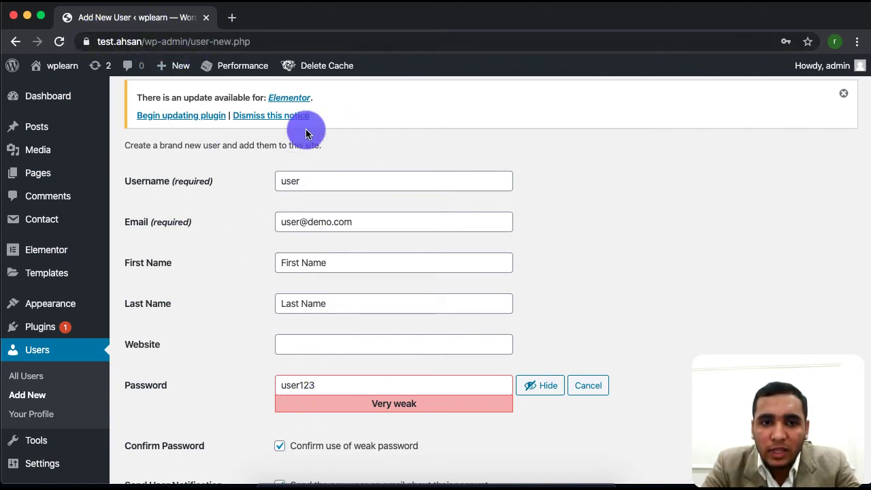
pyautogui.scroll(-3, 315, 425)
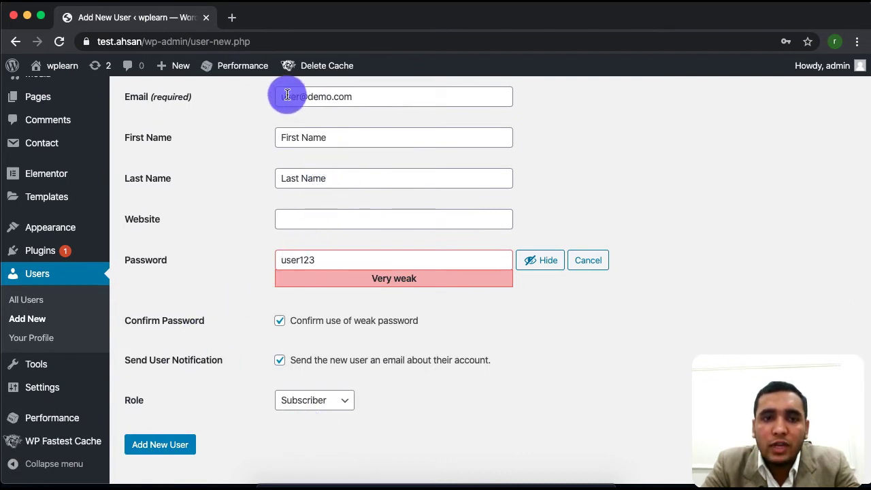
pyautogui.click(280, 360)
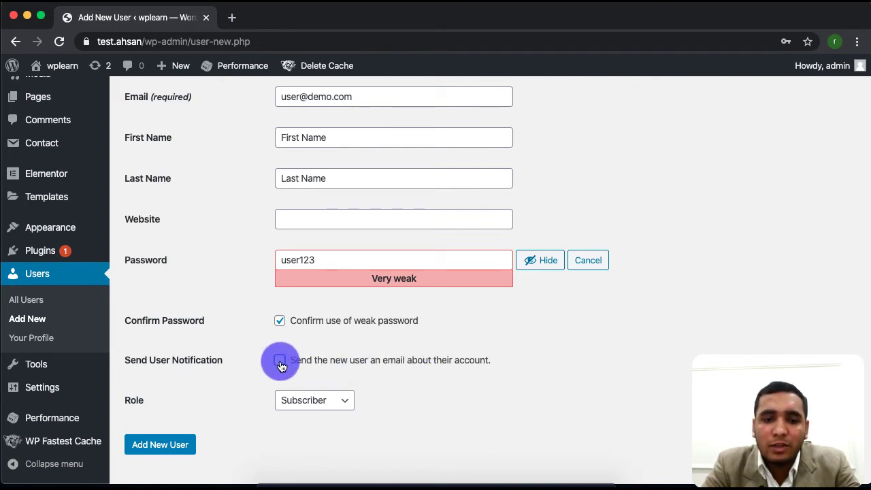
pyautogui.scroll(-1, 205, 380)
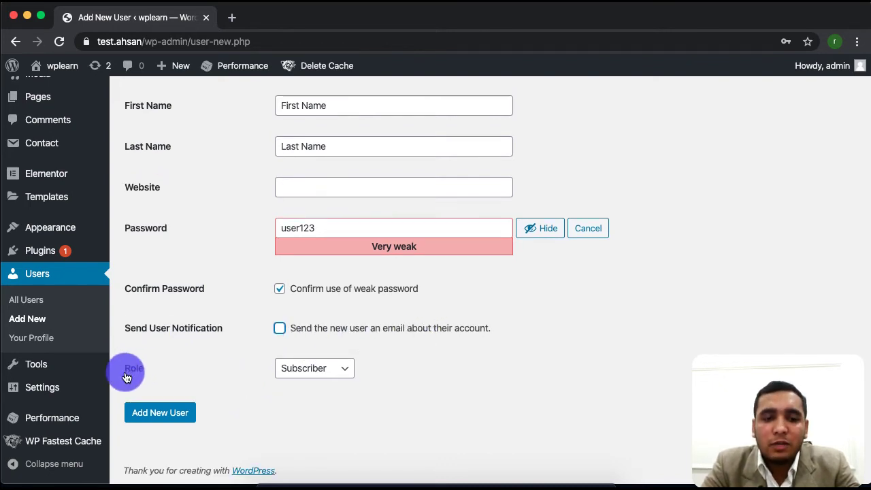
# Choose Author from the Role dropdown.
pyautogui.click(347, 372)
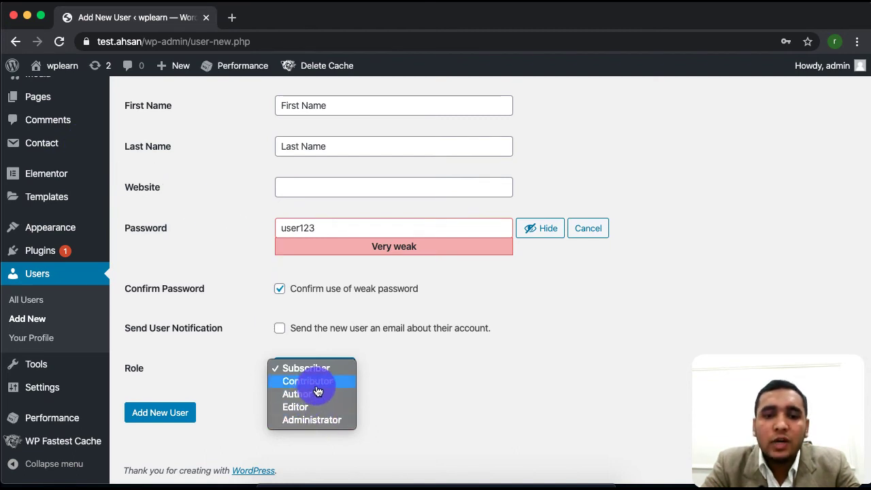
pyautogui.click(230, 18)
pyautogui.click(234, 18)
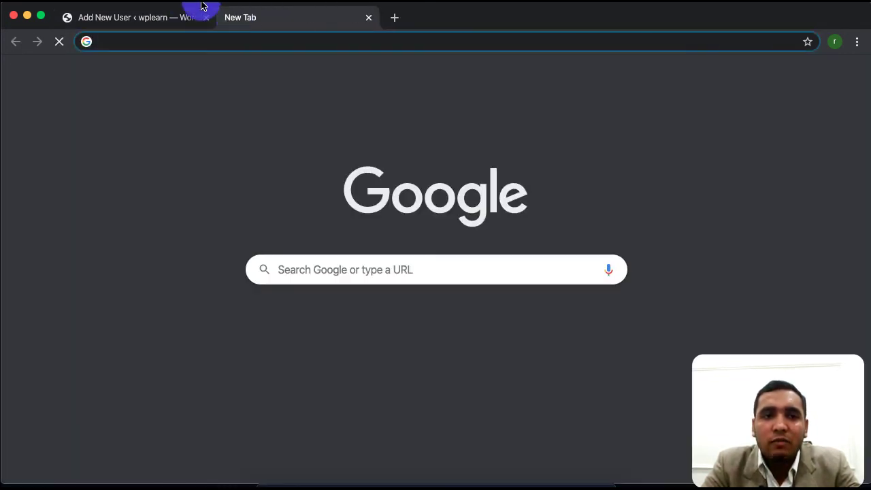
pyautogui.click(144, 20)
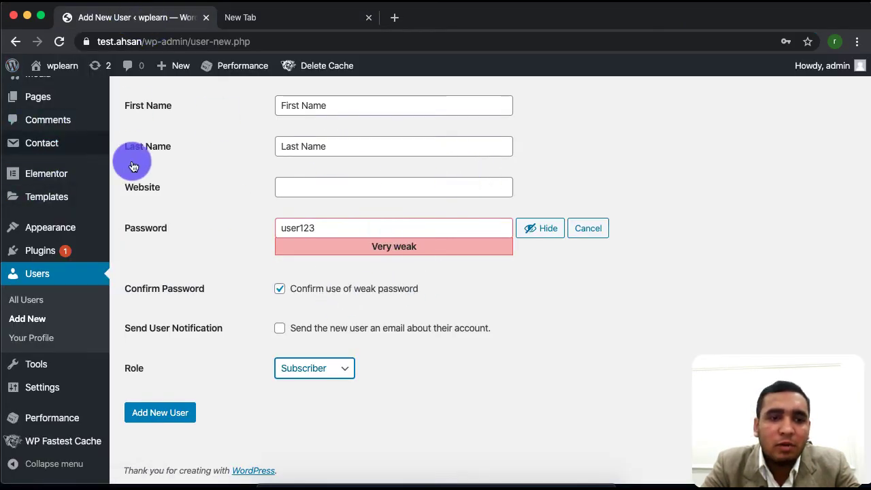
pyautogui.click(338, 368)
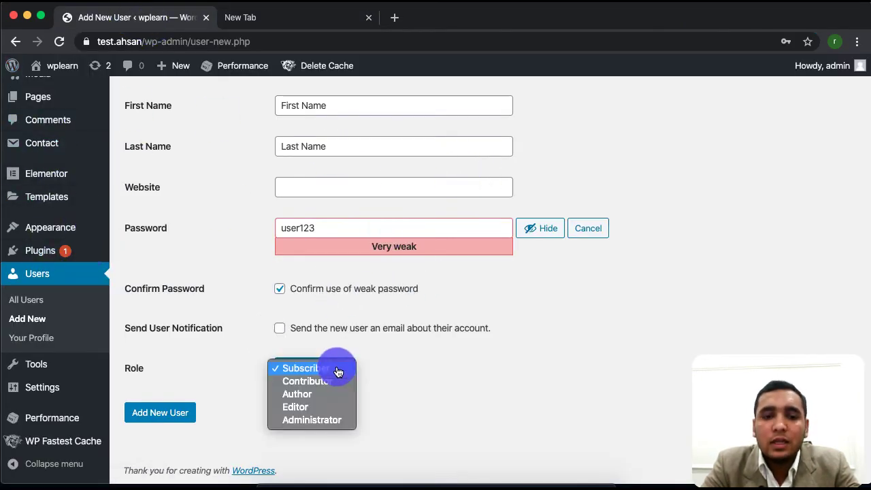
pyautogui.click(306, 394)
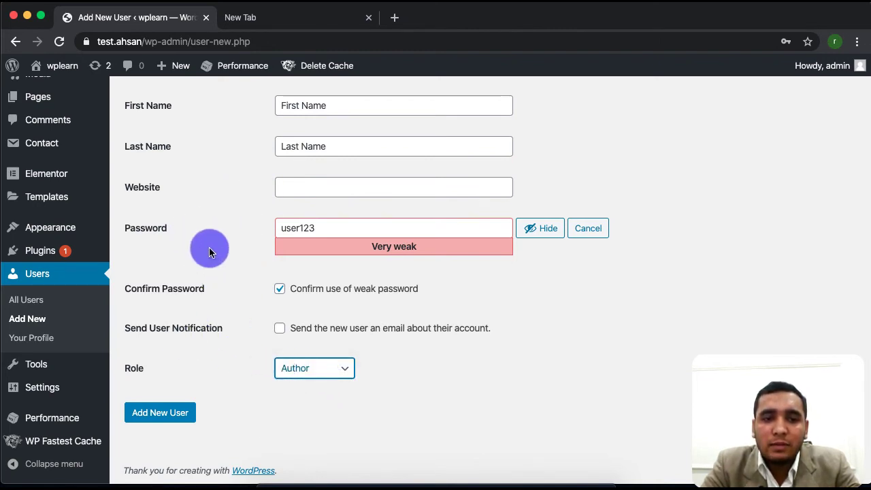
pyautogui.scroll(3, 208, 247)
pyautogui.scroll(-3, 208, 247)
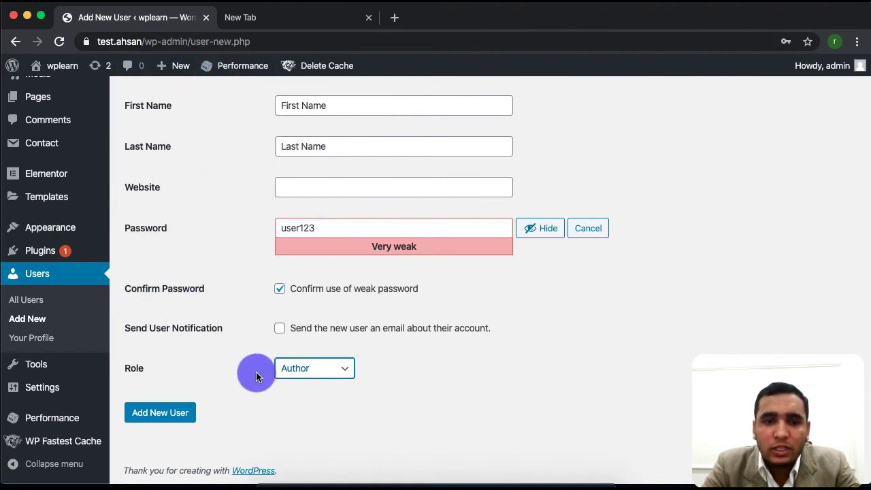
# Try switching the role to Editor and then Administrator.
pyautogui.click(322, 375)
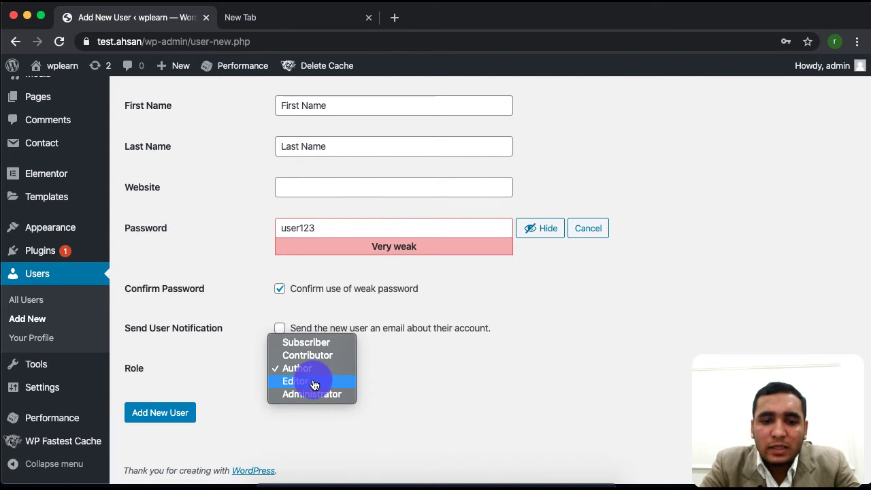
pyautogui.click(315, 385)
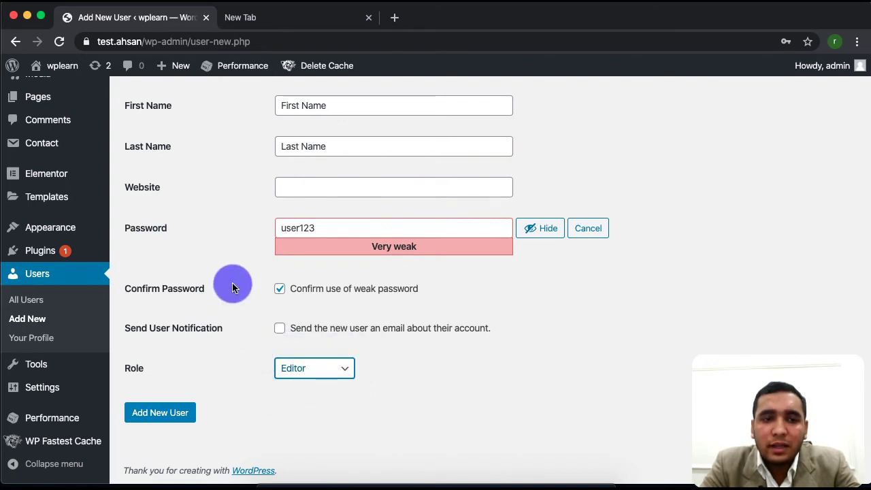
pyautogui.scroll(5, 232, 282)
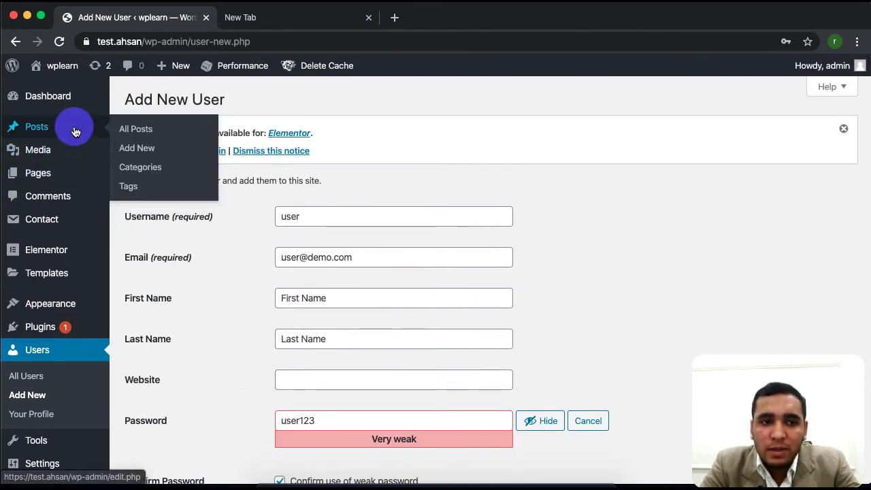
pyautogui.moveTo(50, 180)
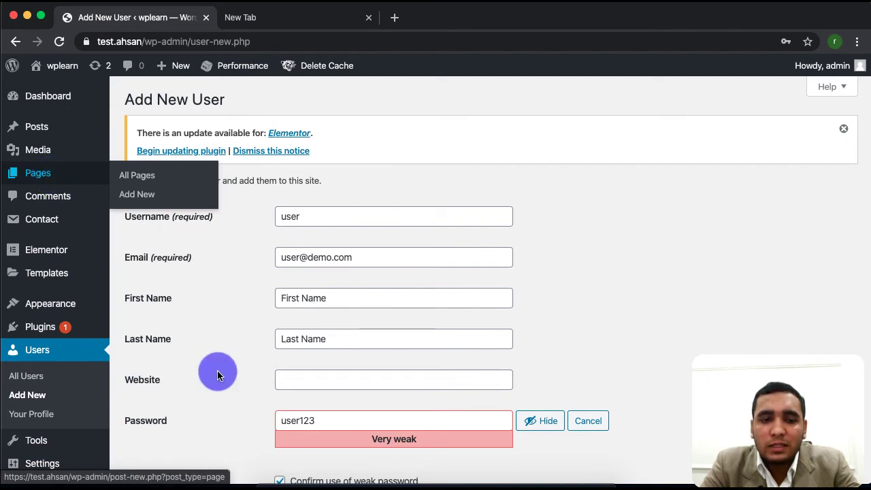
pyautogui.scroll(-5, 218, 373)
pyautogui.click(319, 369)
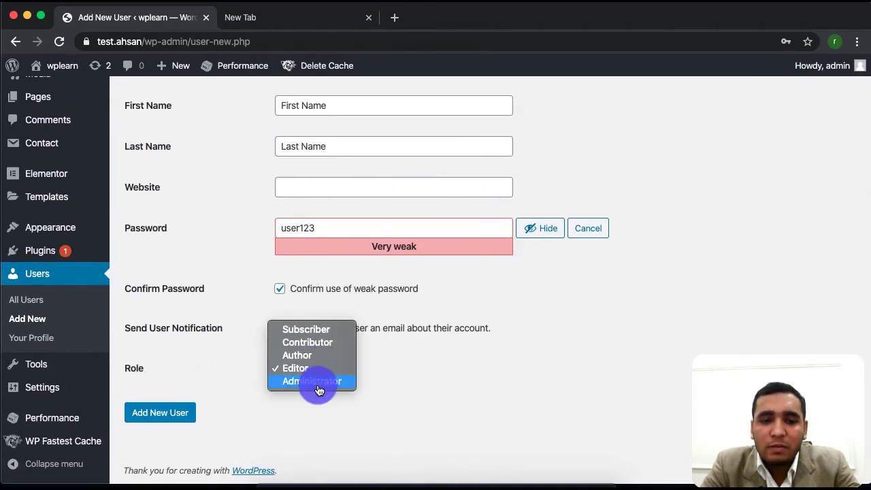
pyautogui.click(321, 383)
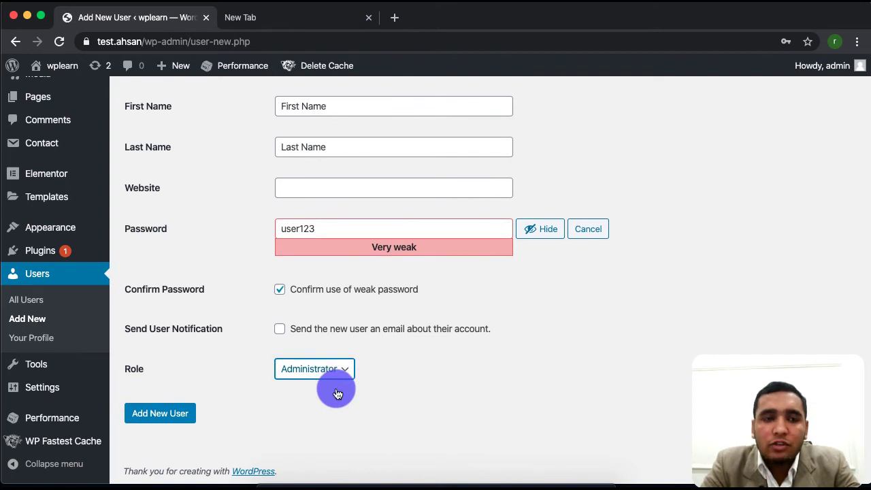
pyautogui.scroll(5, 334, 388)
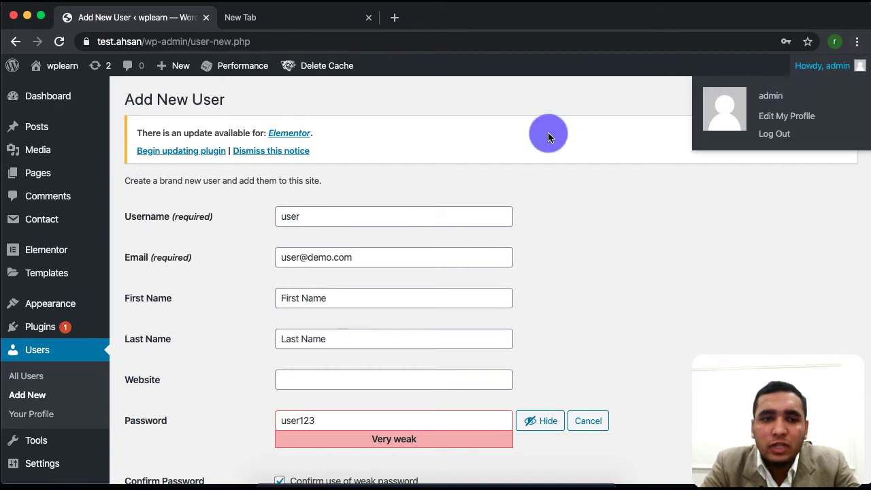
pyautogui.scroll(-1, 51, 434)
pyautogui.scroll(-3, 51, 434)
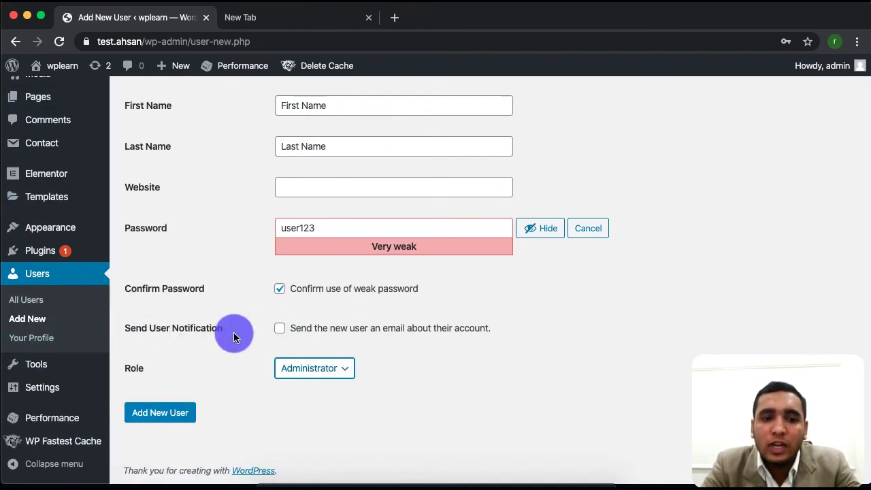
# Set the role back to Author and add the new user.
pyautogui.click(337, 358)
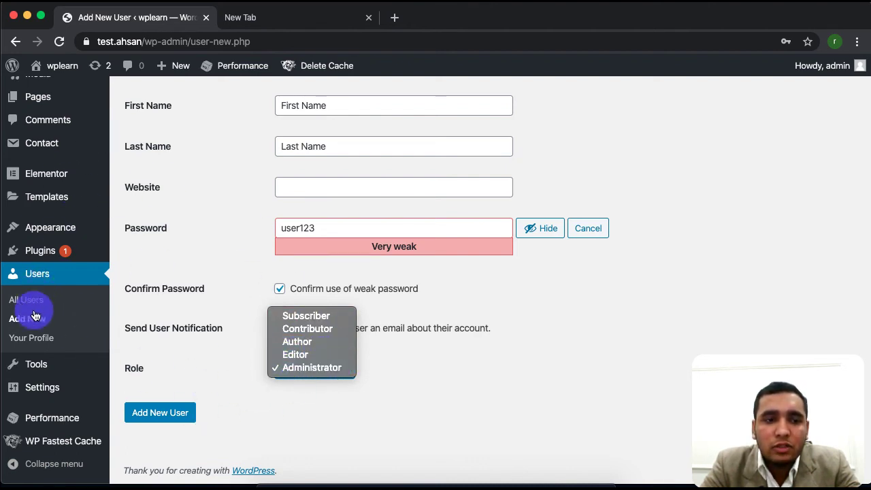
pyautogui.click(318, 345)
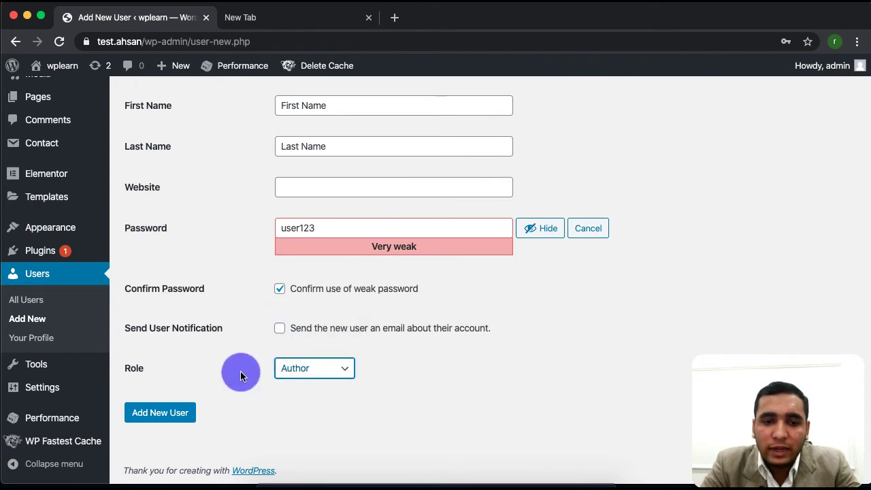
pyautogui.click(175, 416)
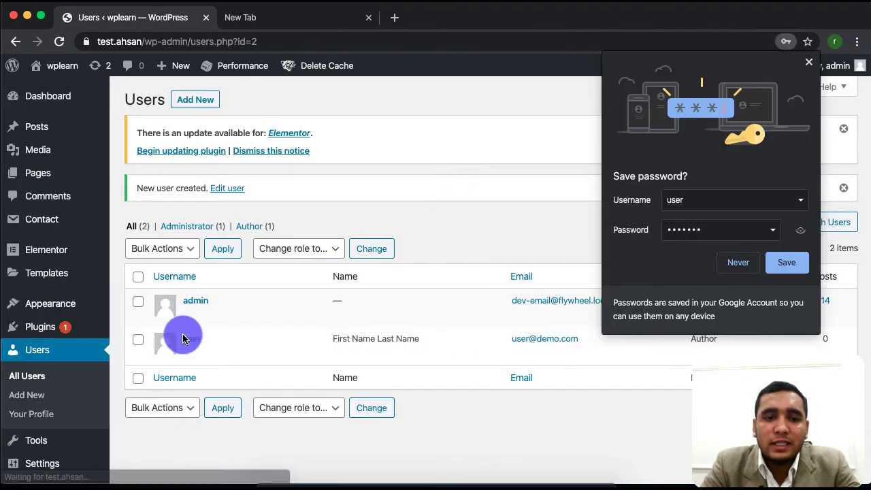
pyautogui.click(781, 262)
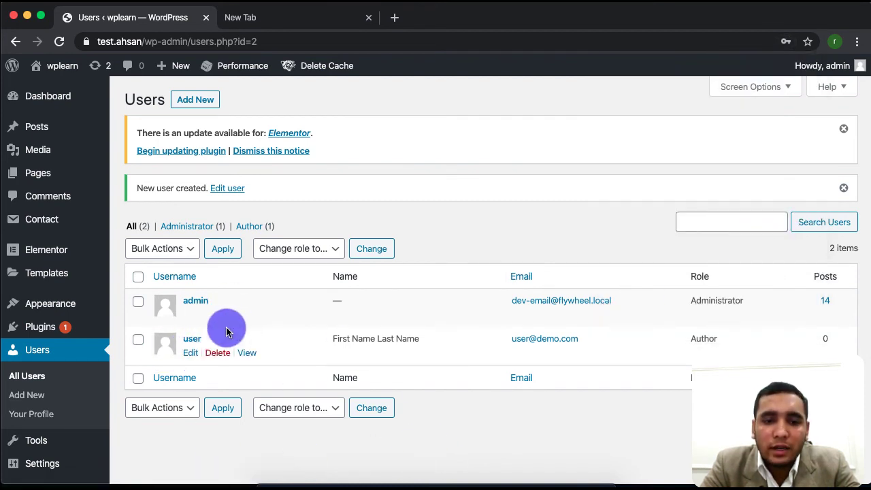
pyautogui.click(191, 353)
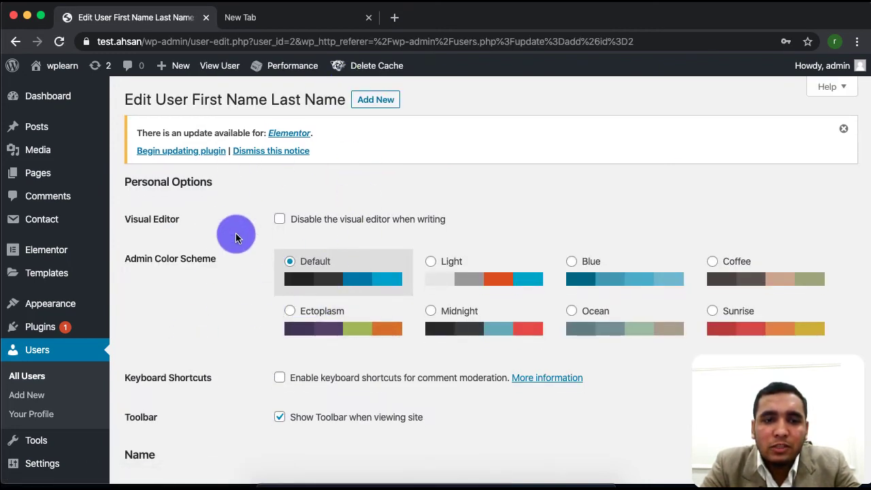
pyautogui.scroll(-5, 249, 416)
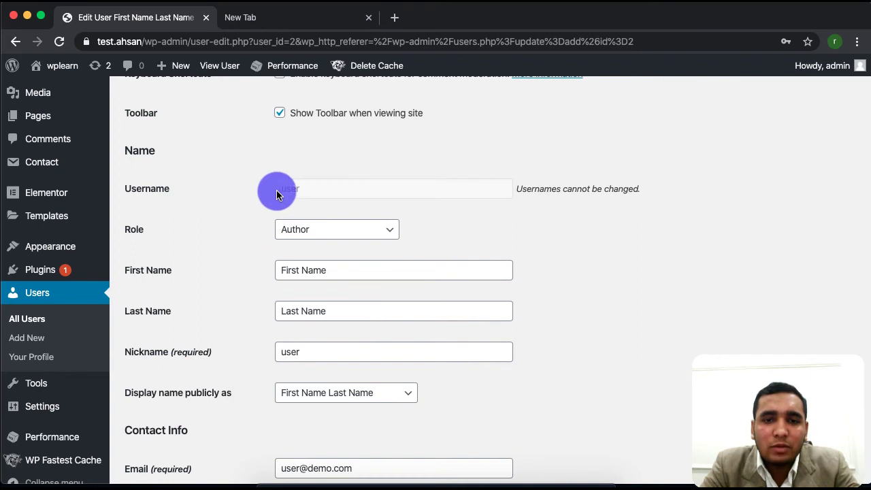
pyautogui.click(342, 187)
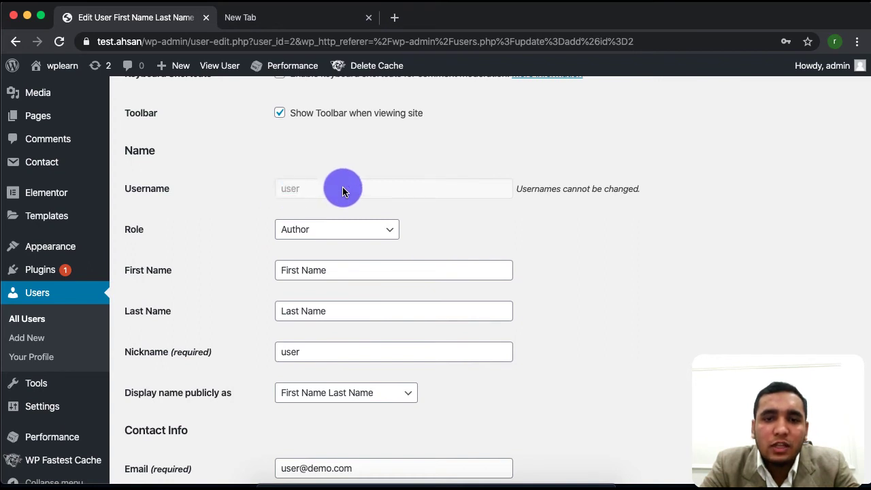
pyautogui.doubleClick(282, 187)
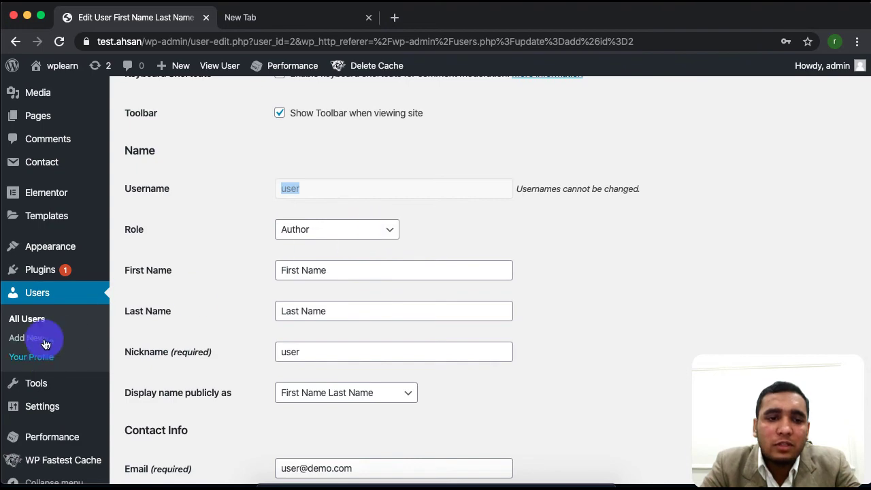
# Change the user's role to Administrator and save with Update User.
pyautogui.click(370, 229)
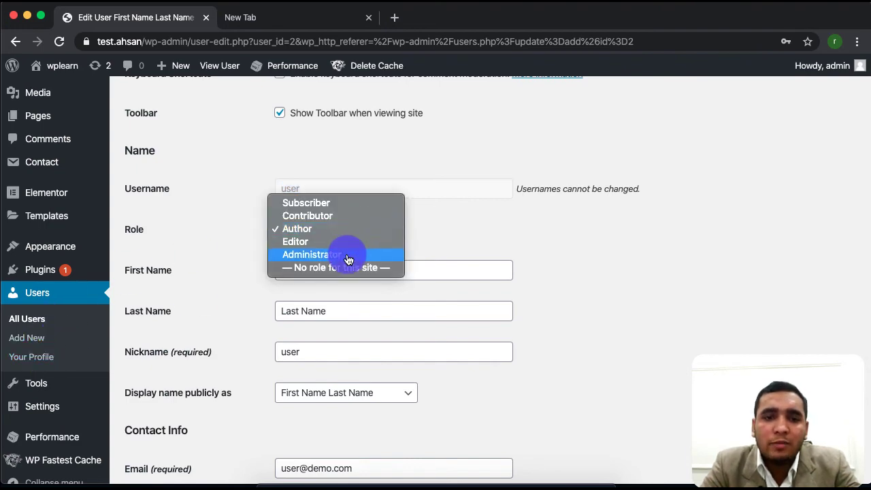
pyautogui.click(346, 254)
pyautogui.scroll(-3, 275, 424)
pyautogui.scroll(-4, 274, 422)
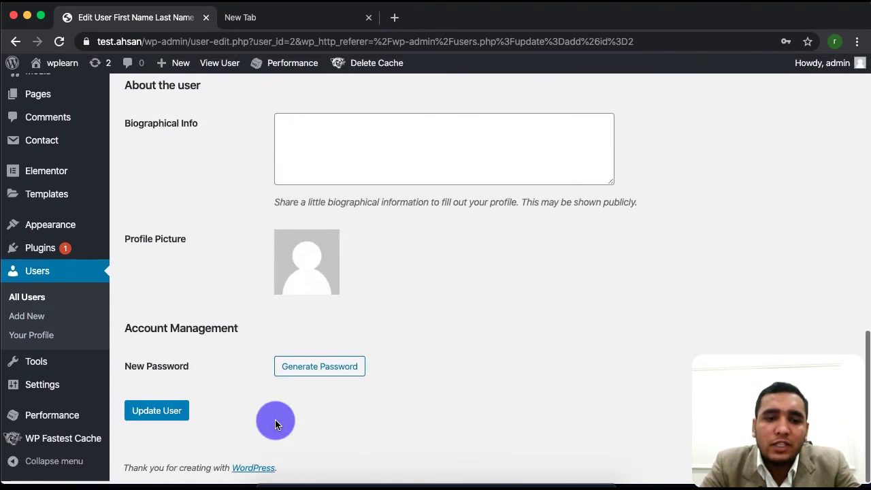
pyautogui.click(165, 412)
pyautogui.scroll(-3, 331, 322)
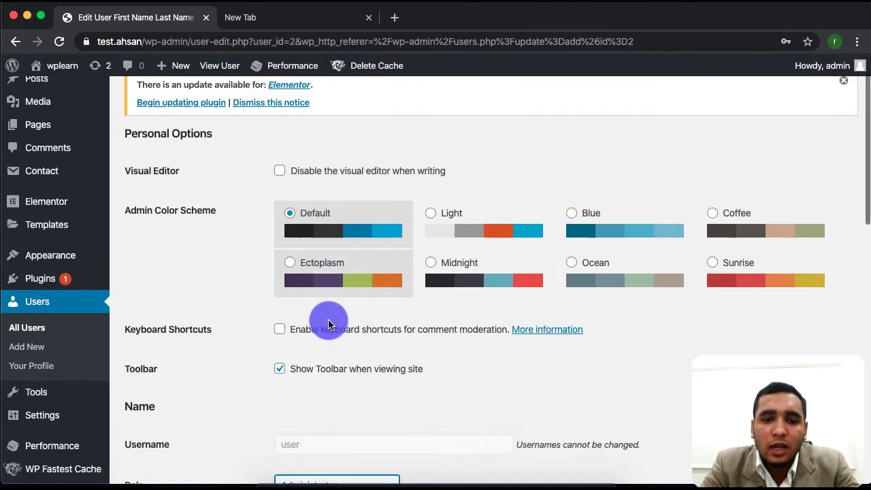
# Switch the role back to Author and review the name fields below.
pyautogui.click(338, 383)
pyautogui.click(315, 358)
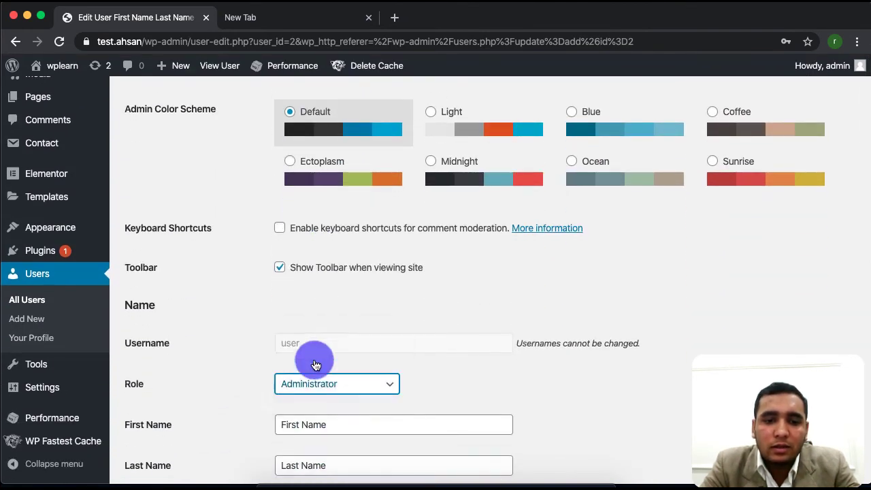
pyautogui.scroll(-4, 311, 362)
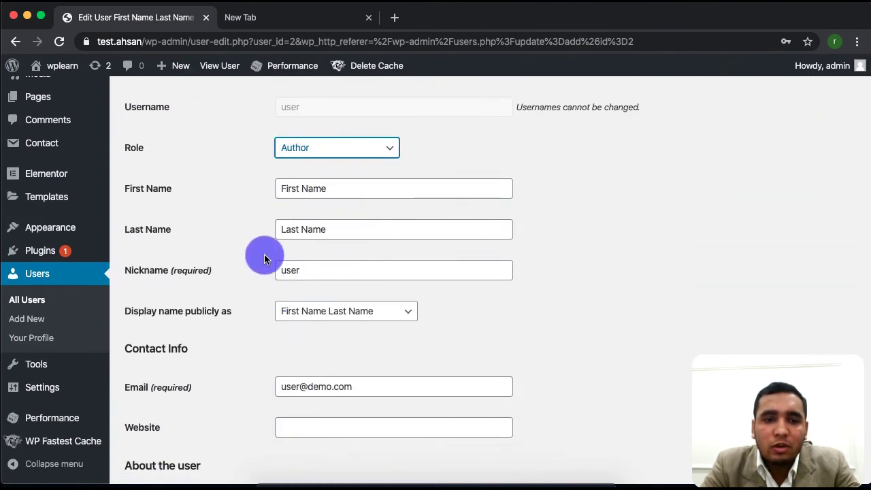
pyautogui.scroll(-2, 303, 324)
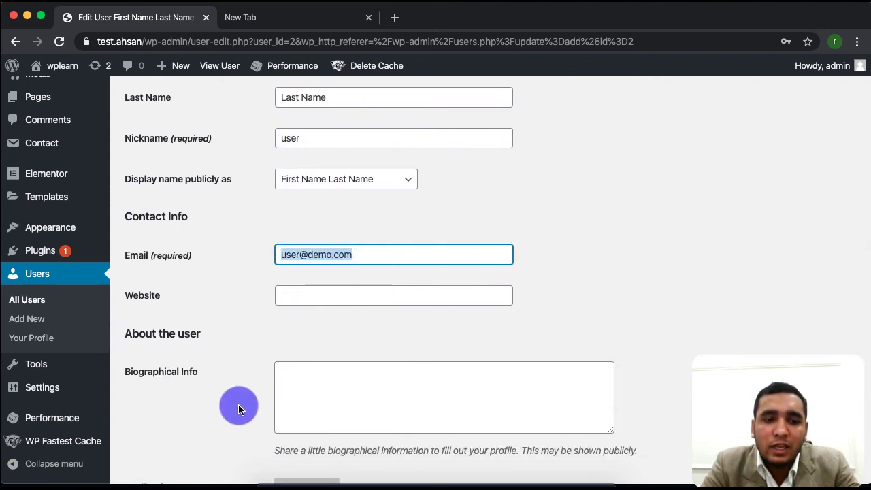
pyautogui.scroll(-2, 238, 407)
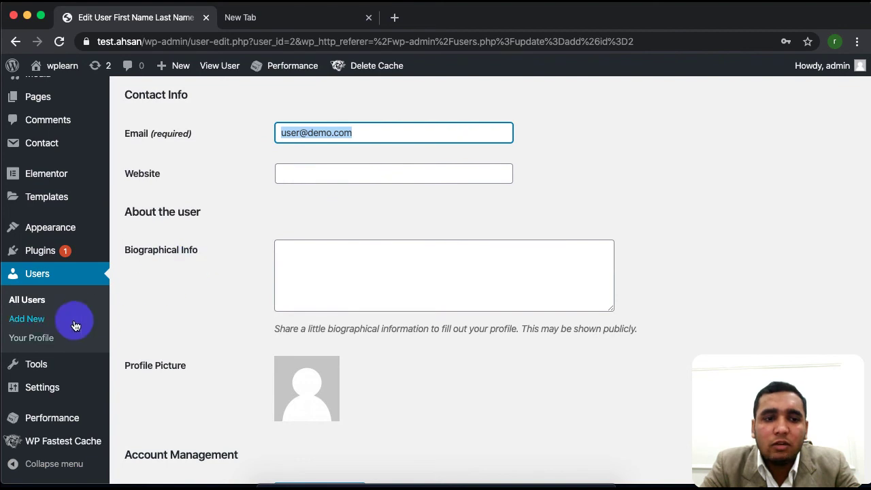
pyautogui.scroll(3, 296, 230)
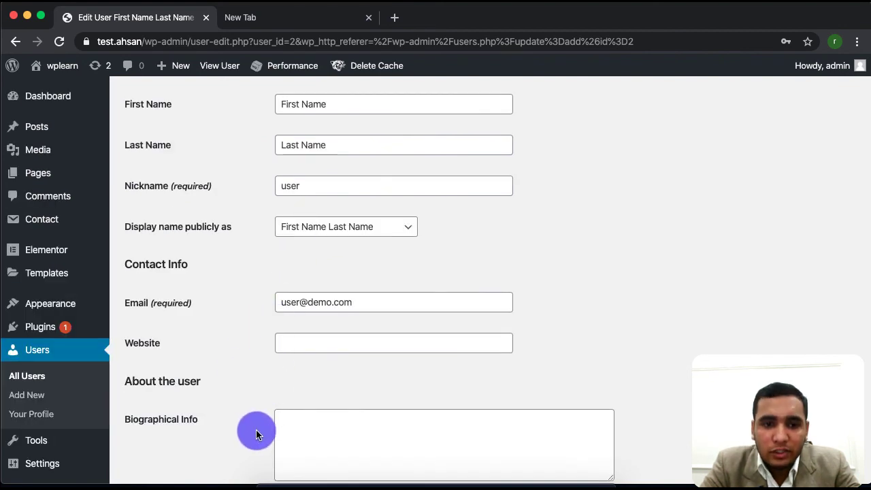
pyautogui.scroll(-4, 256, 430)
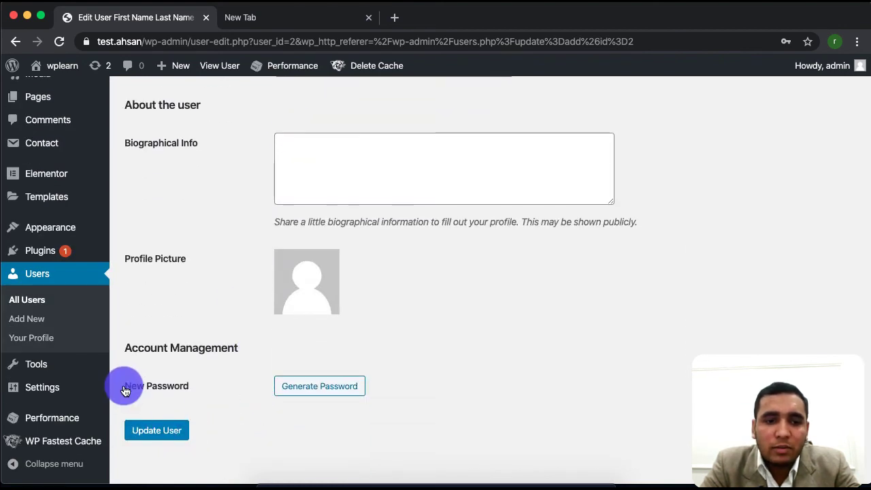
# Replace the generated password with a simple weak one, confirm weak use, and update the user.
pyautogui.click(308, 382)
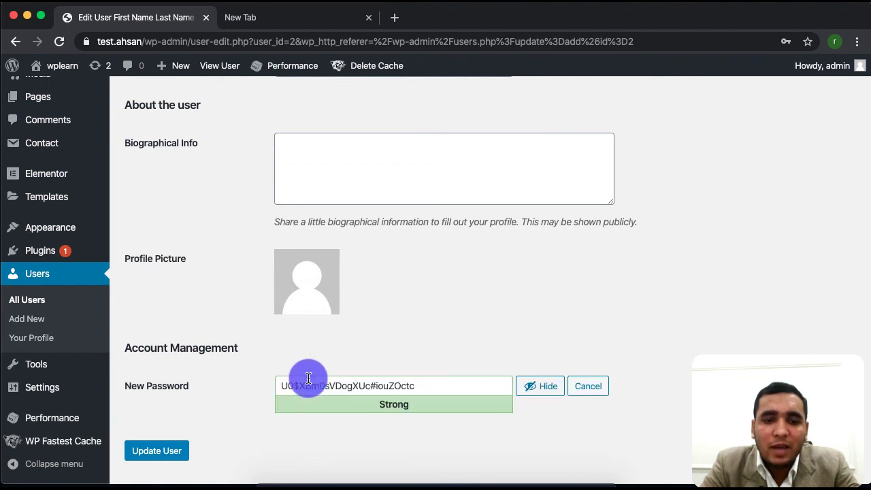
pyautogui.click(416, 386)
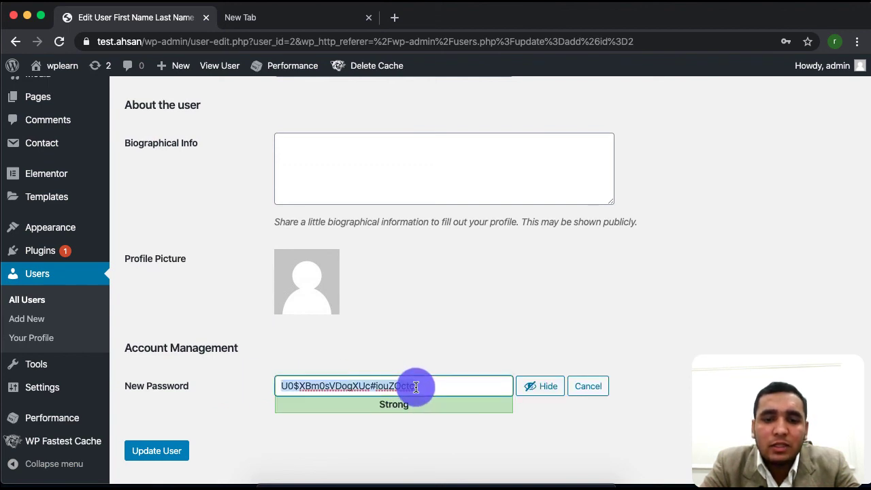
pyautogui.write('user123')
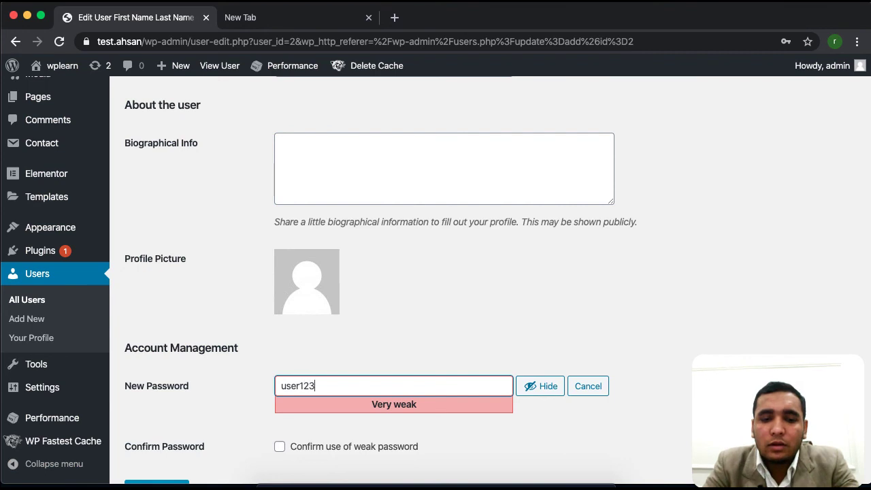
pyautogui.scroll(-2, 408, 413)
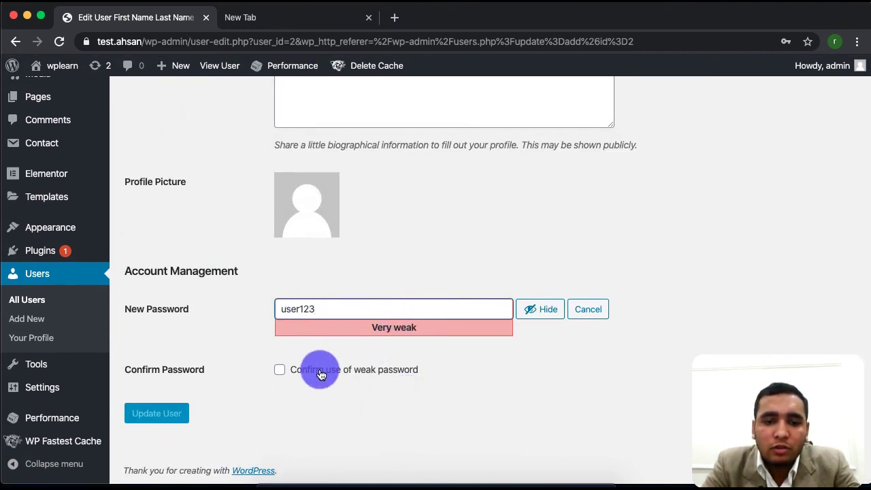
pyautogui.click(321, 374)
pyautogui.click(142, 416)
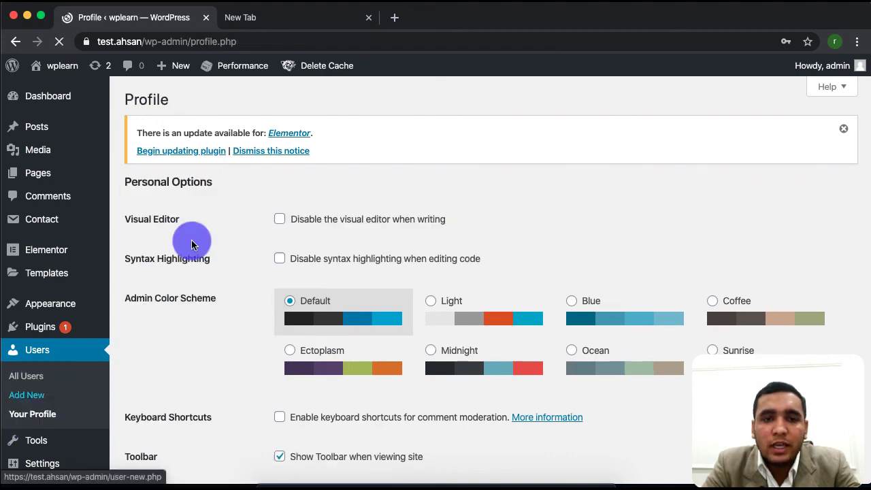
# Go to All Users and open the admin account's profile for editing.
pyautogui.scroll(-2, 324, 368)
pyautogui.scroll(-5, 324, 368)
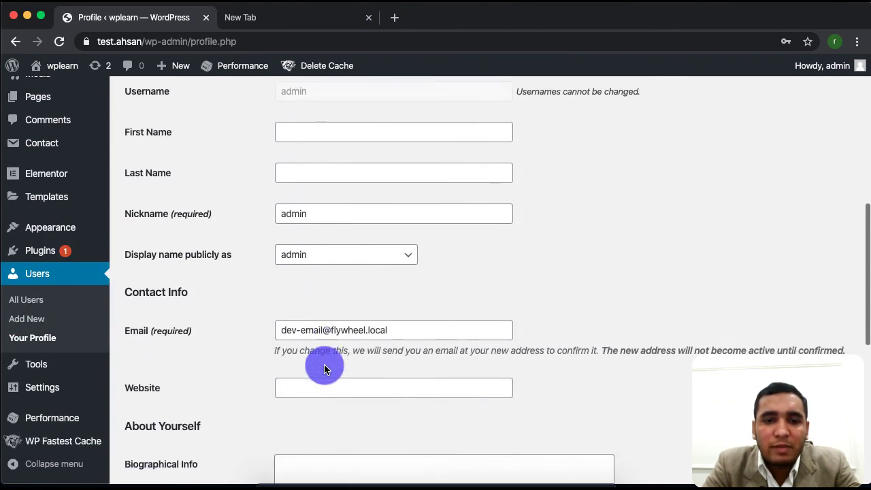
pyautogui.scroll(4, 324, 364)
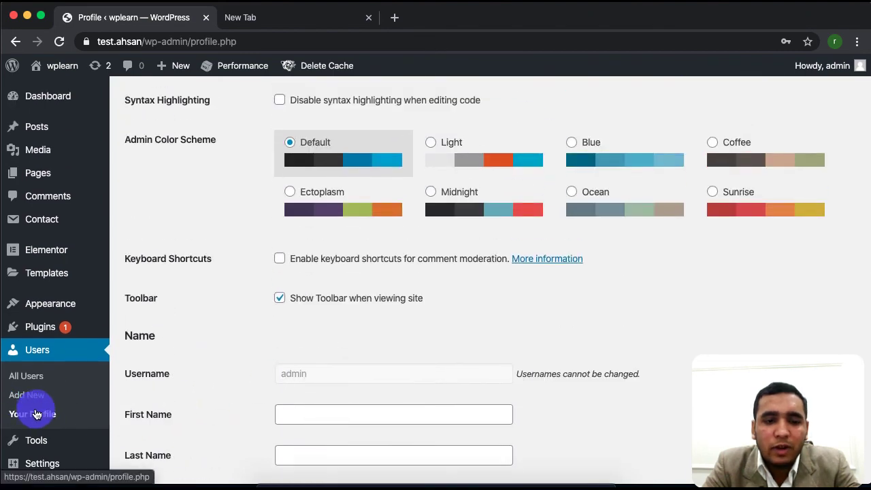
pyautogui.click(34, 376)
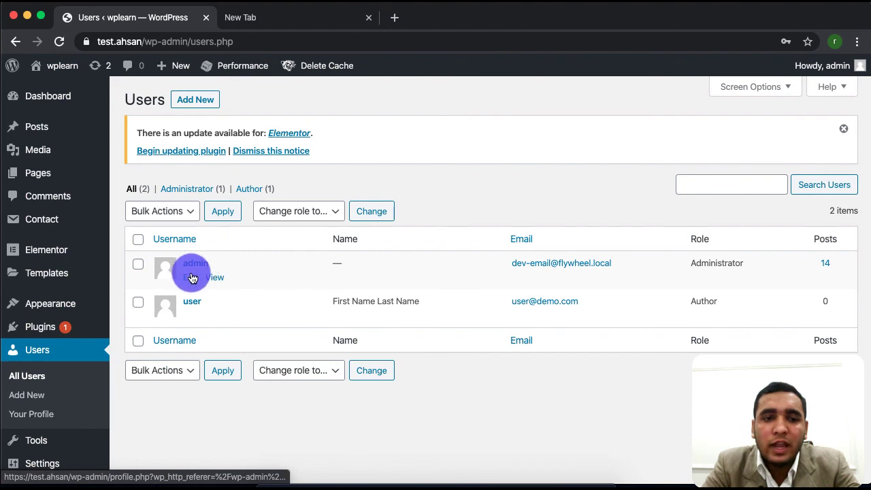
pyautogui.click(193, 278)
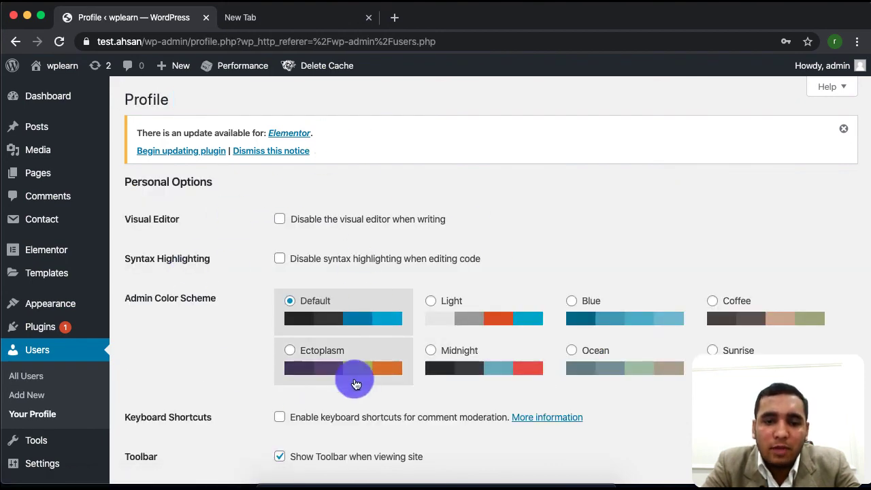
# Reopen the admin profile and scroll through its name, contact and account management settings.
pyautogui.scroll(-5, 315, 396)
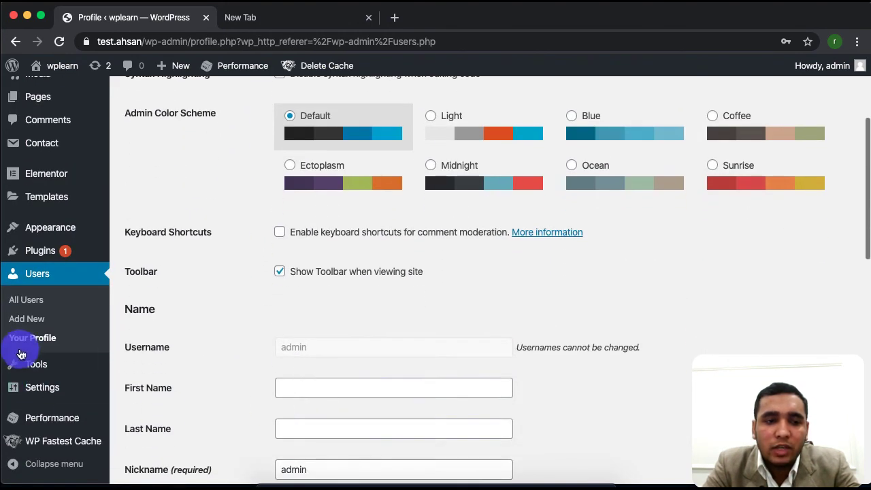
pyautogui.scroll(3, 224, 280)
pyautogui.click(24, 377)
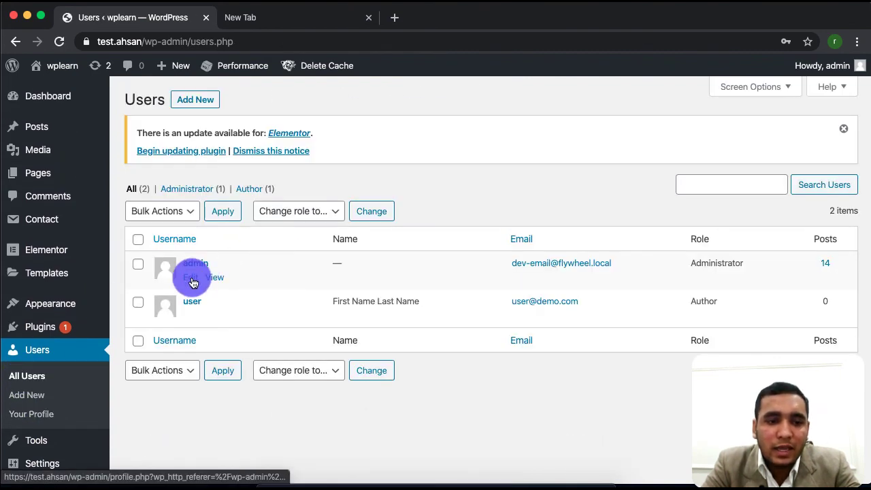
pyautogui.click(192, 281)
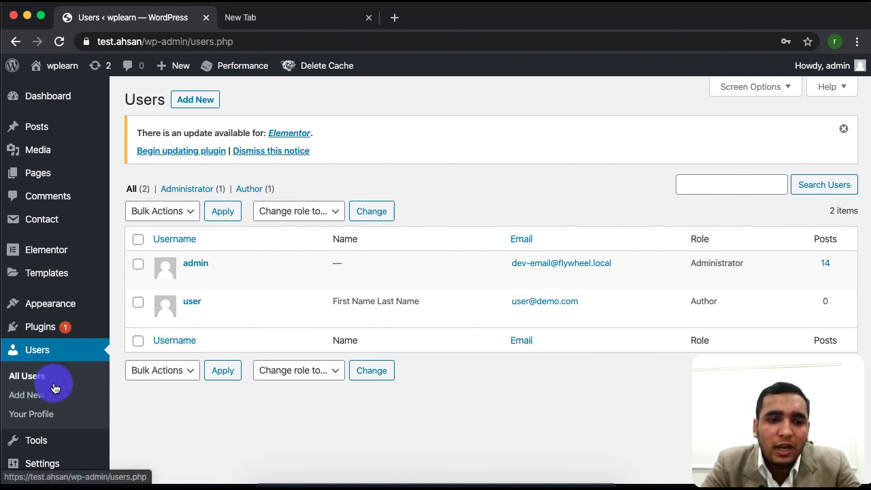
pyautogui.moveTo(829, 67)
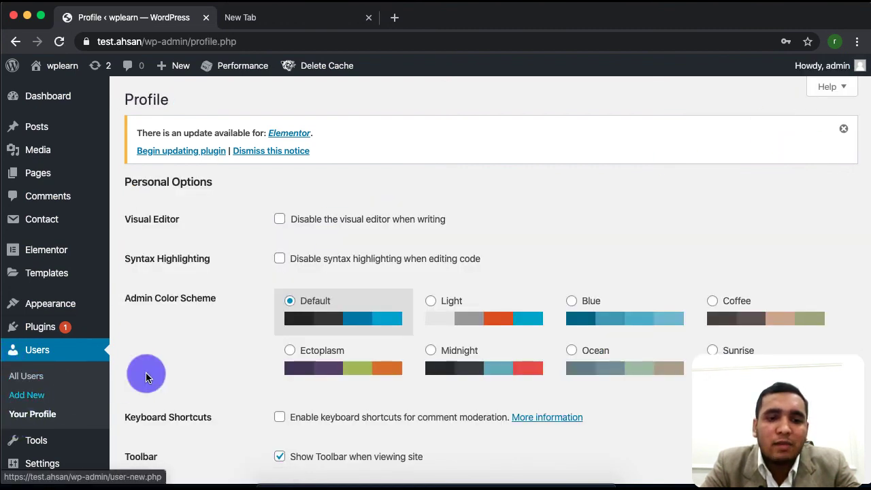
pyautogui.scroll(-5, 256, 419)
pyautogui.scroll(1, 258, 426)
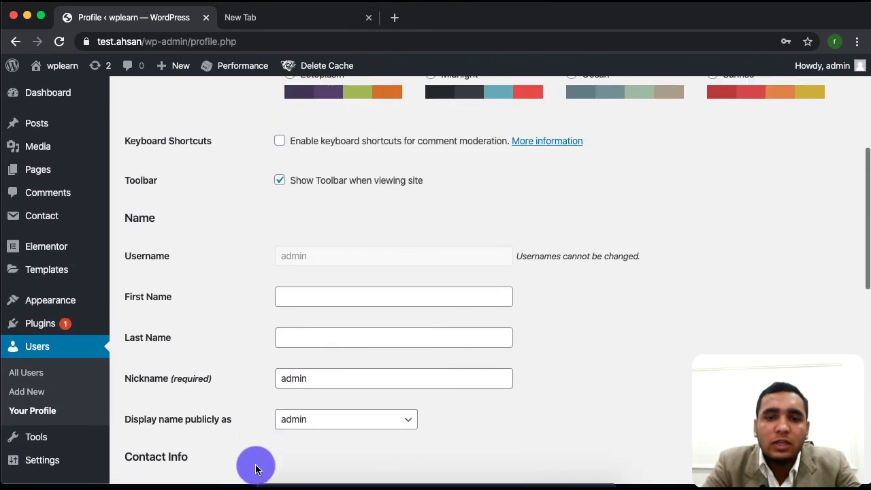
pyautogui.scroll(-3, 258, 381)
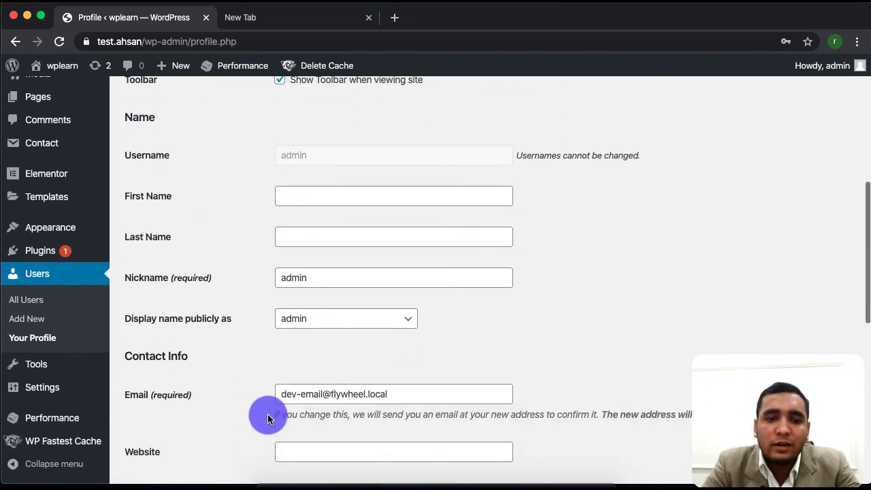
pyautogui.scroll(-10, 260, 362)
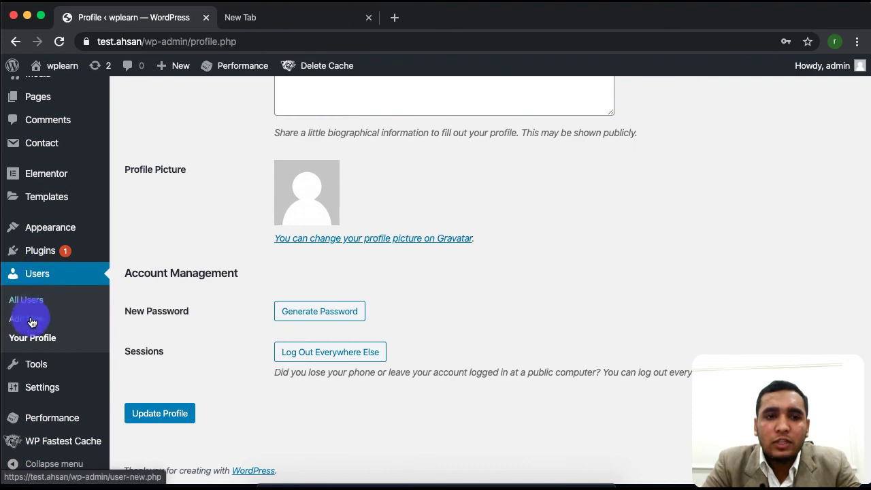